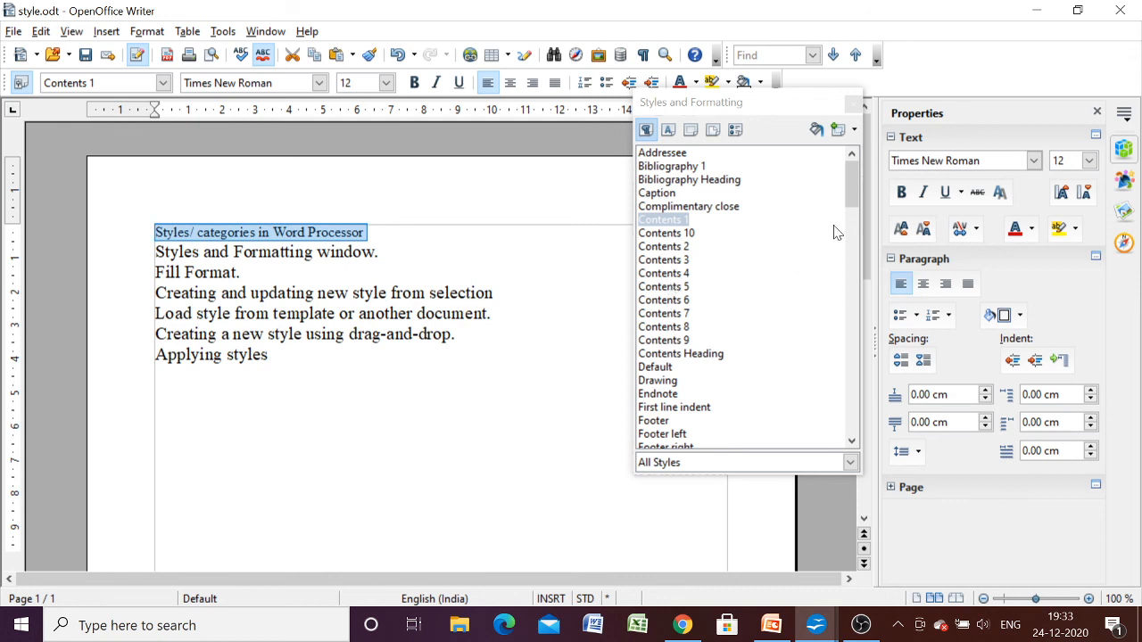
- Apply the Heading 1 paragraph style to the selected line "Styles/ categories in Word Processor"
{"action": "left_click", "coordinate": [854, 189]}
{"action": "left_click_drag", "start_coordinate": [855, 189], "coordinate": [854, 227]}
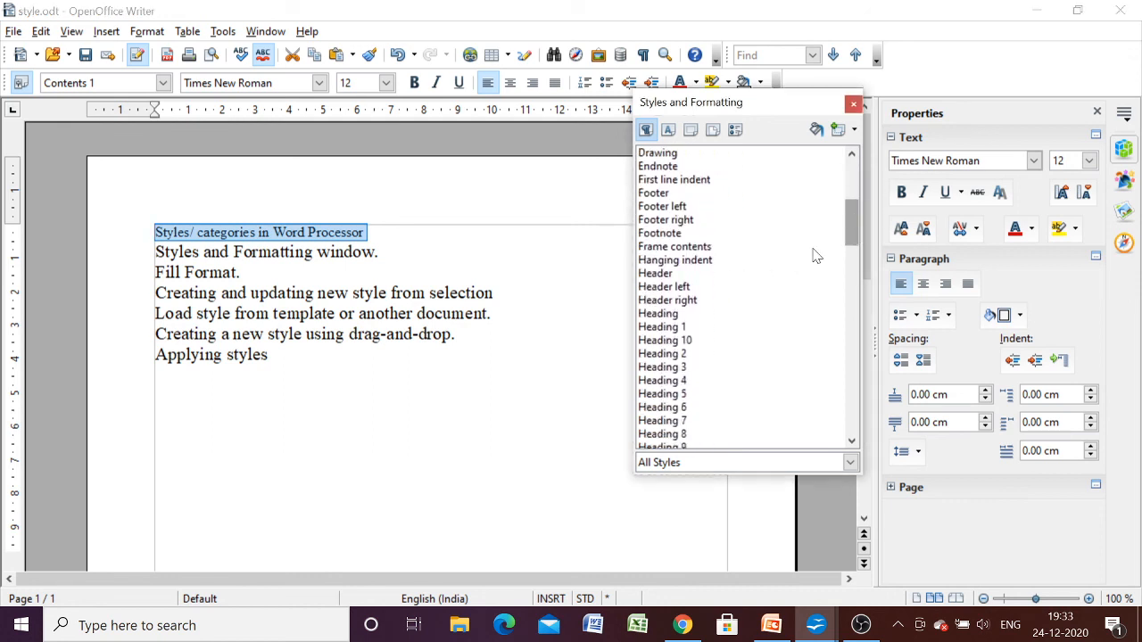
{"action": "double_click", "coordinate": [670, 327]}
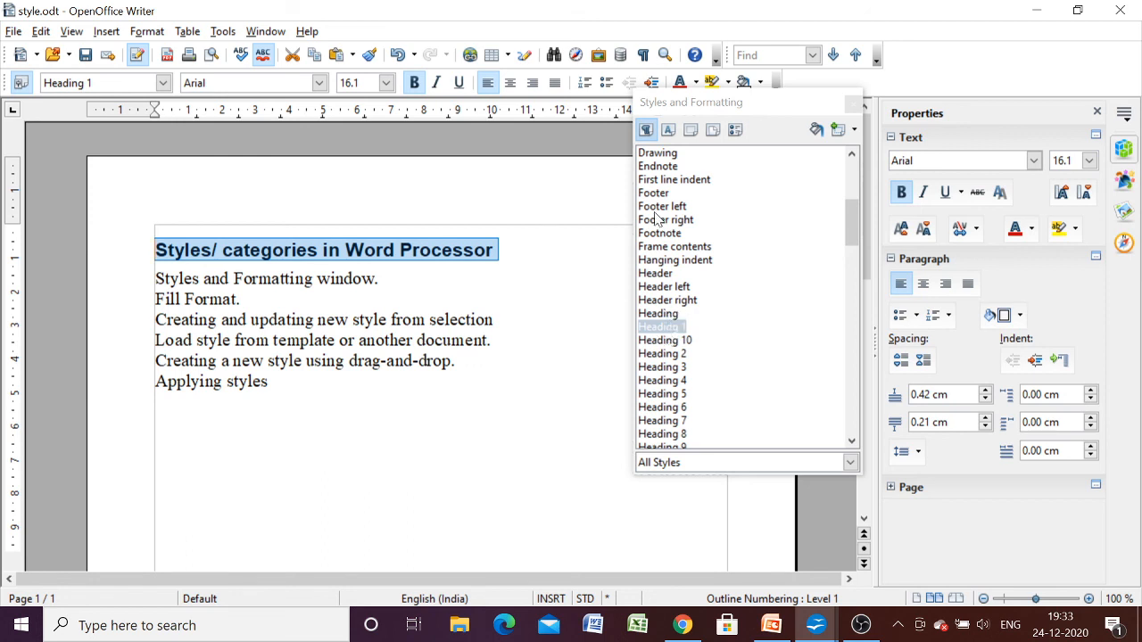
- Use Fill Format Mode to apply Heading 1 to "Applying styles" and "Creating and updating new style from selection"
{"action": "left_click", "coordinate": [814, 133]}
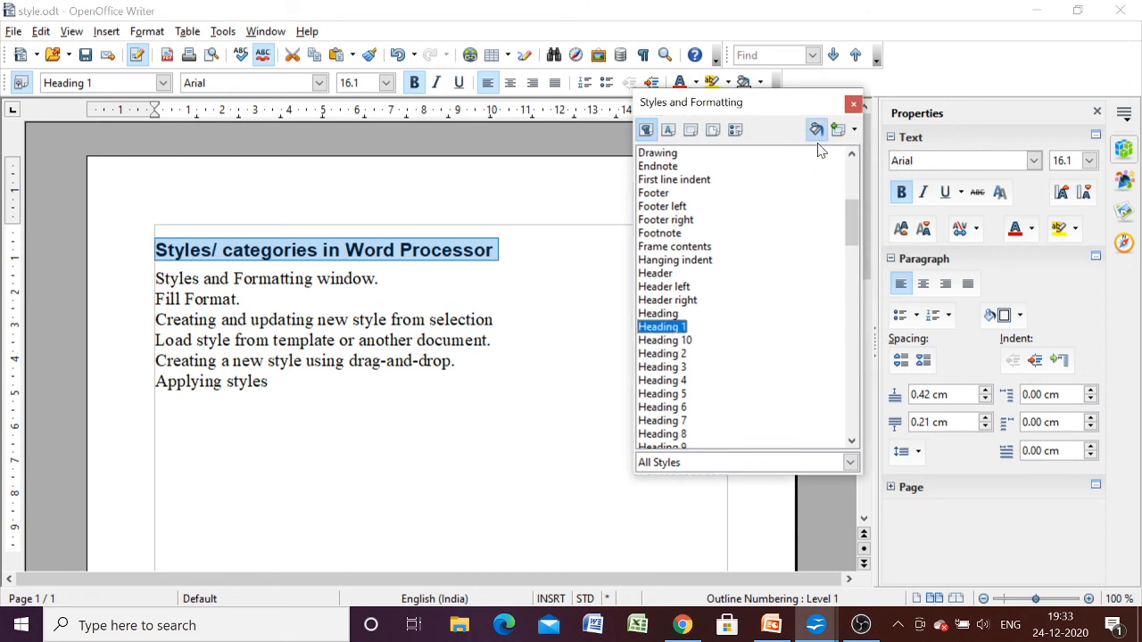
{"action": "left_click", "coordinate": [815, 132]}
{"action": "left_click_drag", "start_coordinate": [272, 380], "coordinate": [158, 378]}
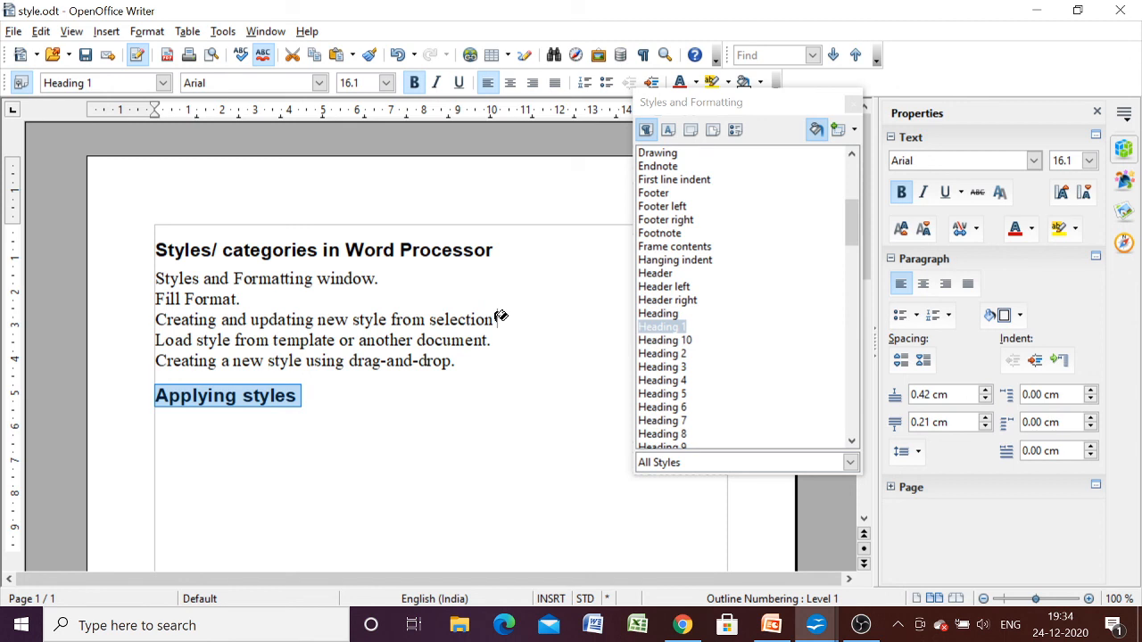
{"action": "left_click_drag", "start_coordinate": [498, 319], "coordinate": [160, 317]}
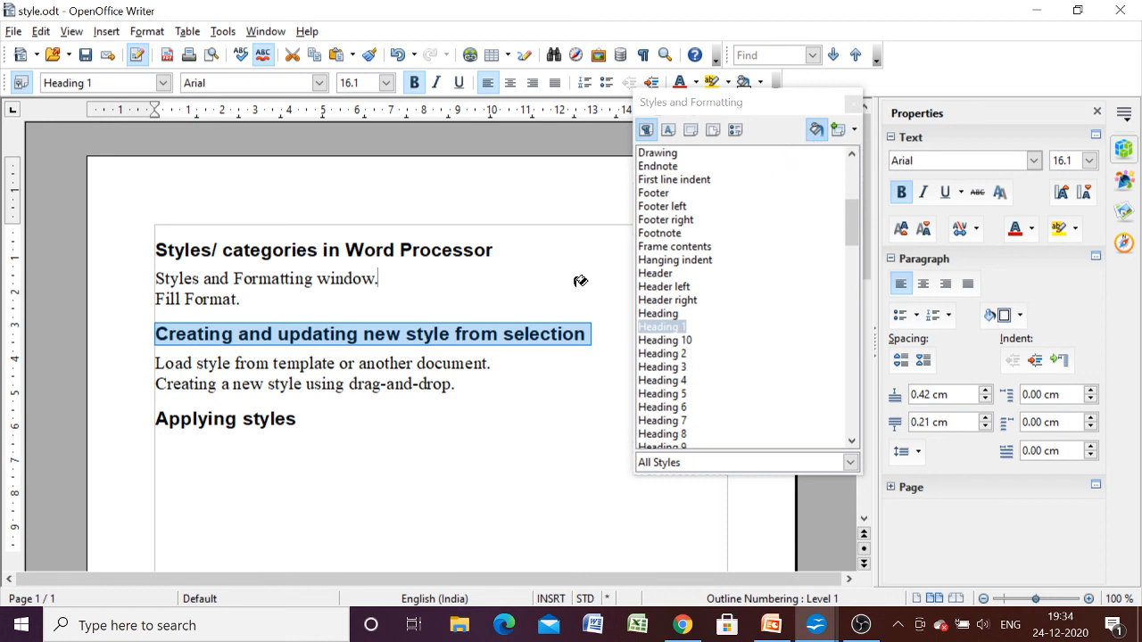
{"action": "left_click", "coordinate": [471, 308]}
{"action": "left_click", "coordinate": [495, 323]}
{"action": "key", "text": "Up"}
{"action": "left_click", "coordinate": [813, 134]}
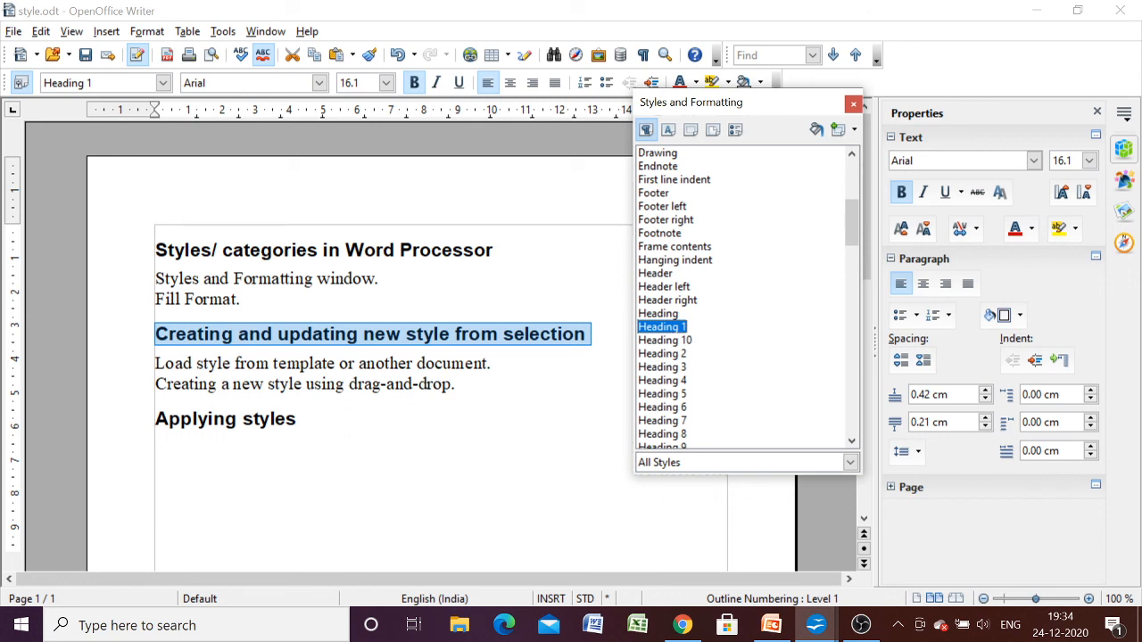
- Review the Unit 1 syllabus in Chrome and the PowerPoint slide on creating new custom styles
{"action": "left_click", "coordinate": [682, 625]}
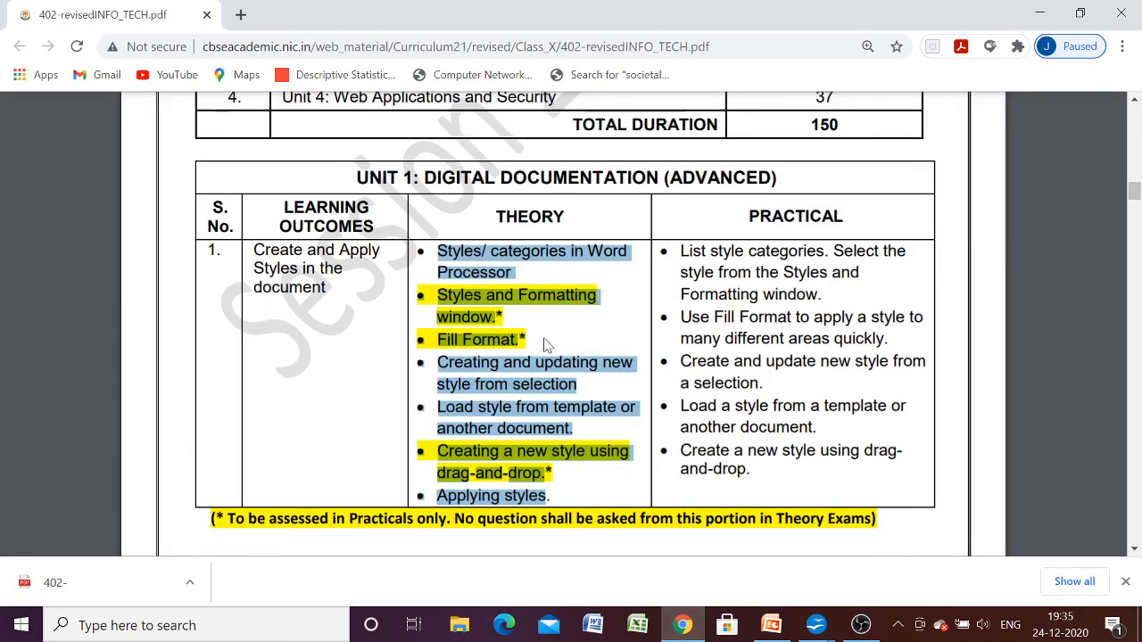
{"action": "left_click", "coordinate": [767, 625]}
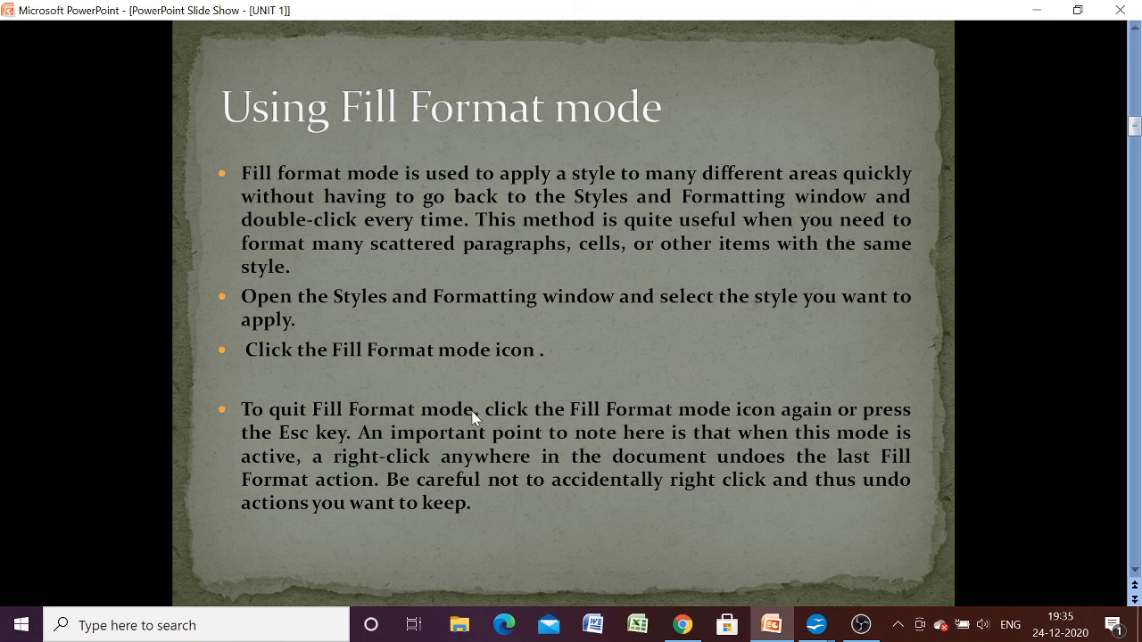
{"action": "left_click", "coordinate": [426, 428]}
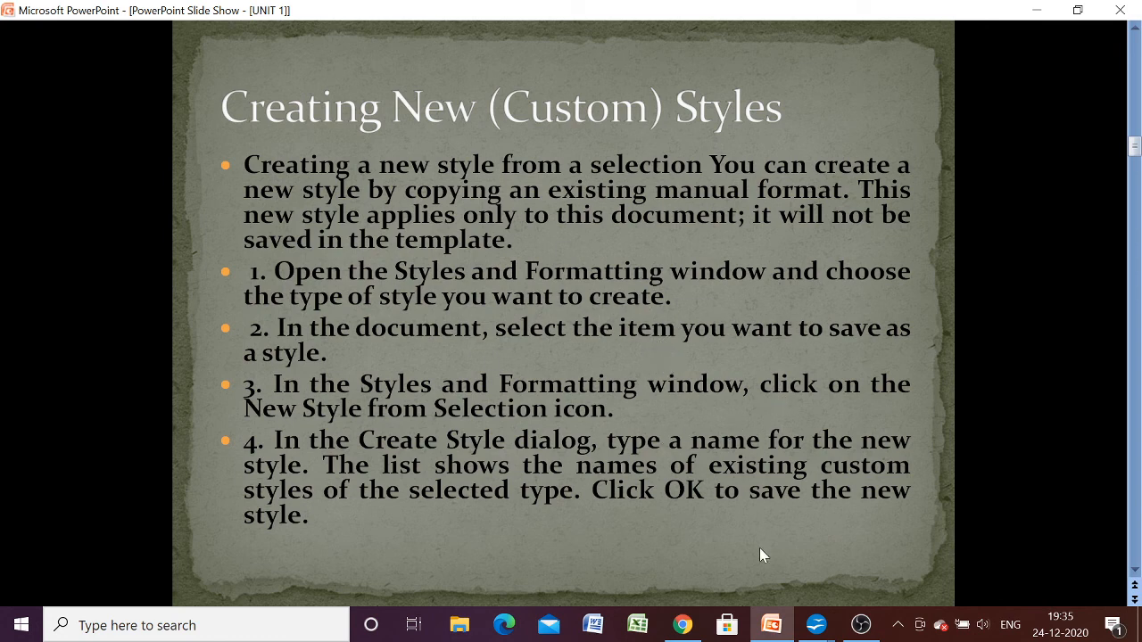
- Return to style.odt in OpenOffice Writer and format the line "Styles and Formatting window." as Algerian, red, bold and 24 pt
{"action": "mouse_move", "coordinate": [811, 631]}
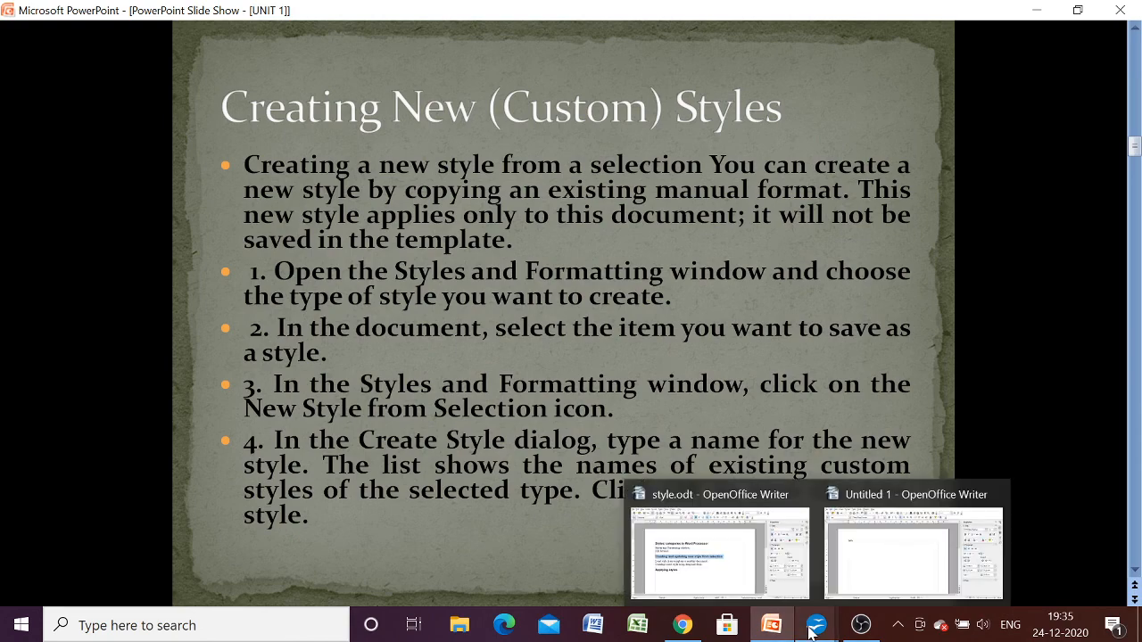
{"action": "left_click", "coordinate": [734, 565]}
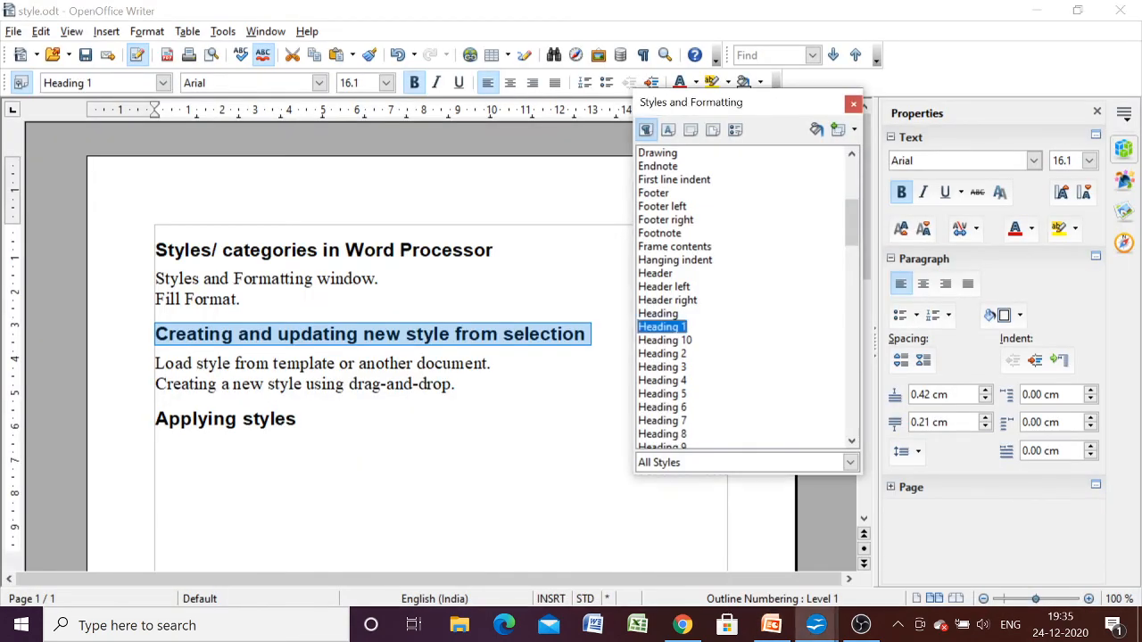
{"action": "left_click", "coordinate": [303, 419]}
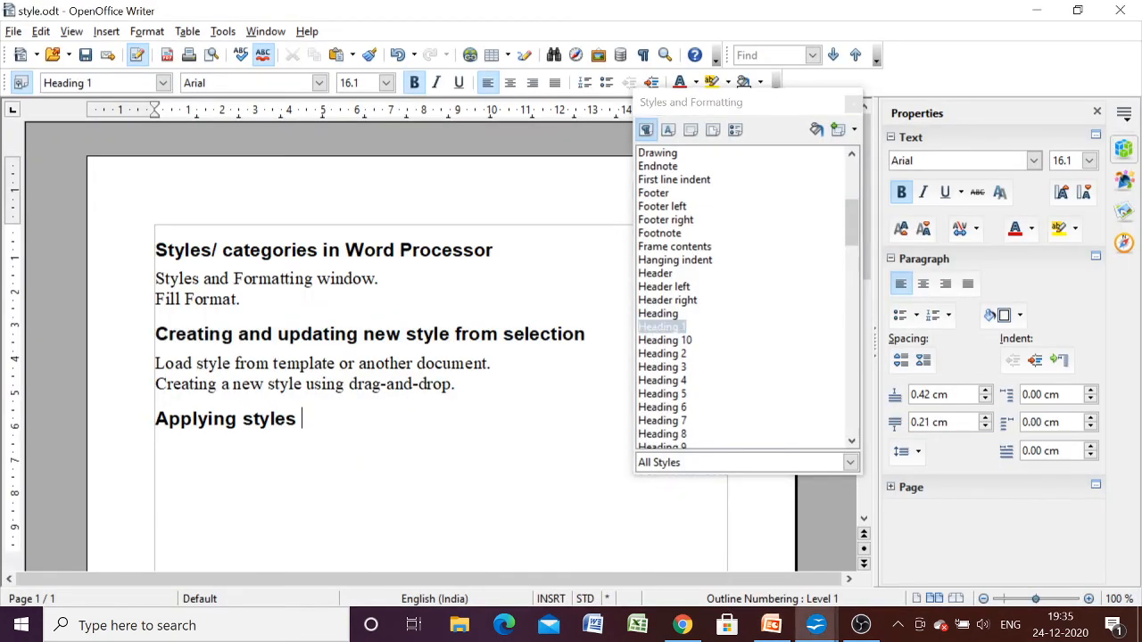
{"action": "left_click_drag", "start_coordinate": [378, 279], "coordinate": [153, 279]}
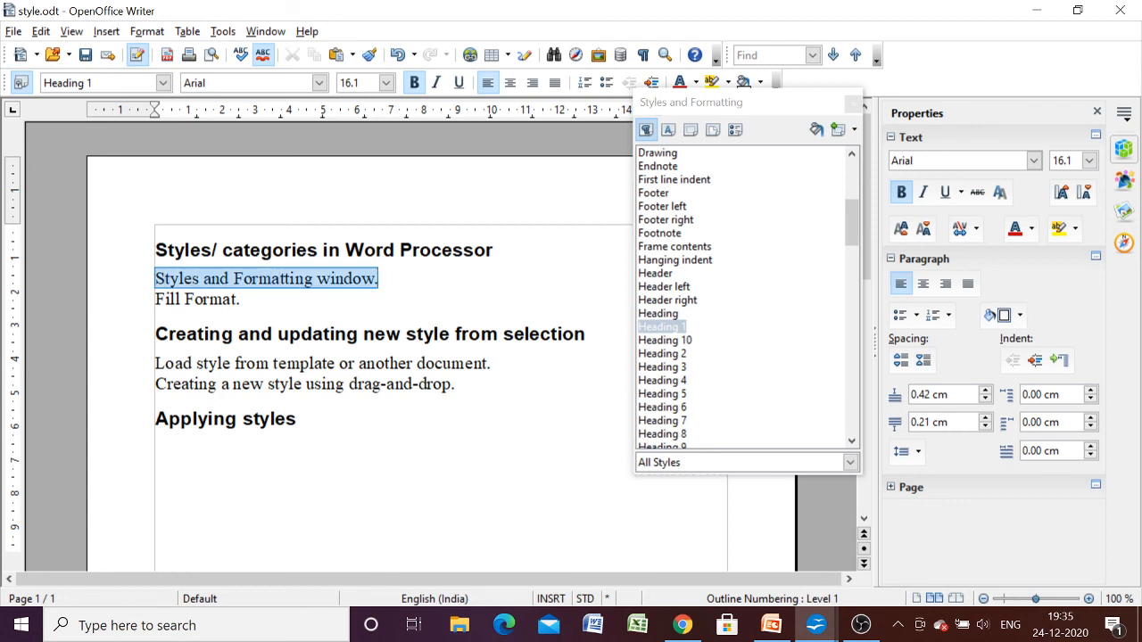
{"action": "left_click", "coordinate": [320, 83]}
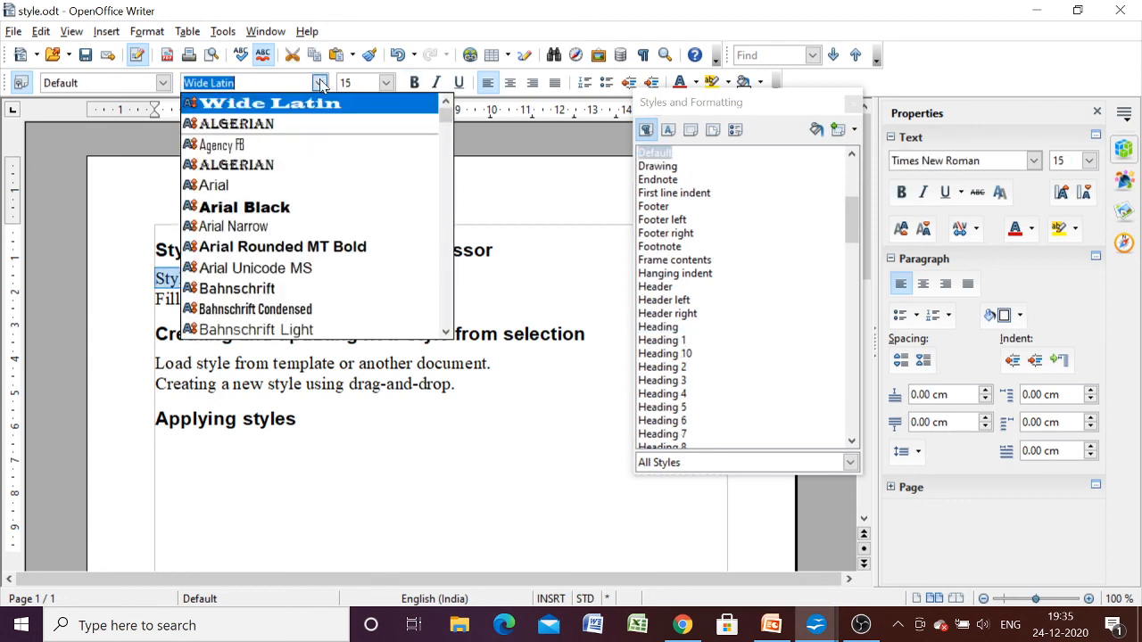
{"action": "left_click", "coordinate": [225, 164]}
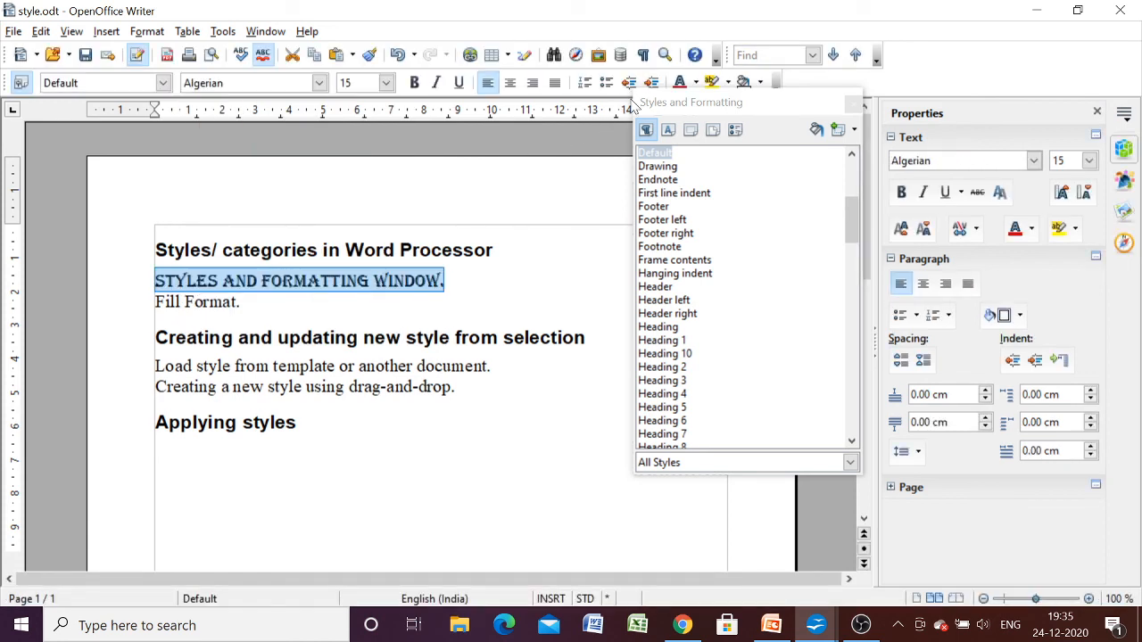
{"action": "left_click", "coordinate": [678, 82]}
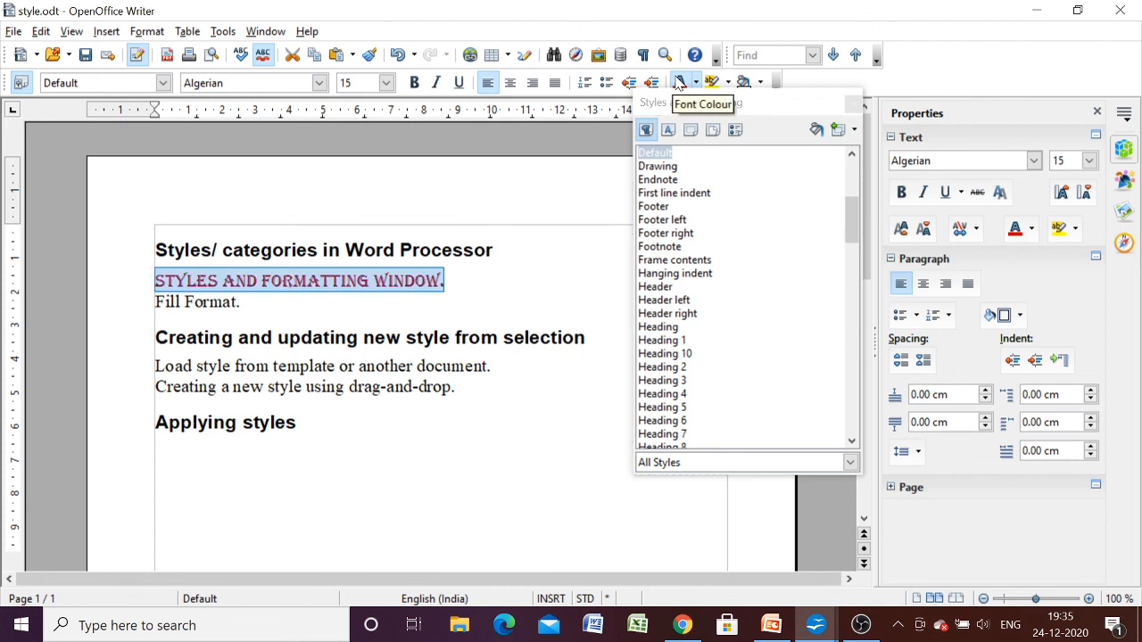
{"action": "left_click", "coordinate": [414, 82]}
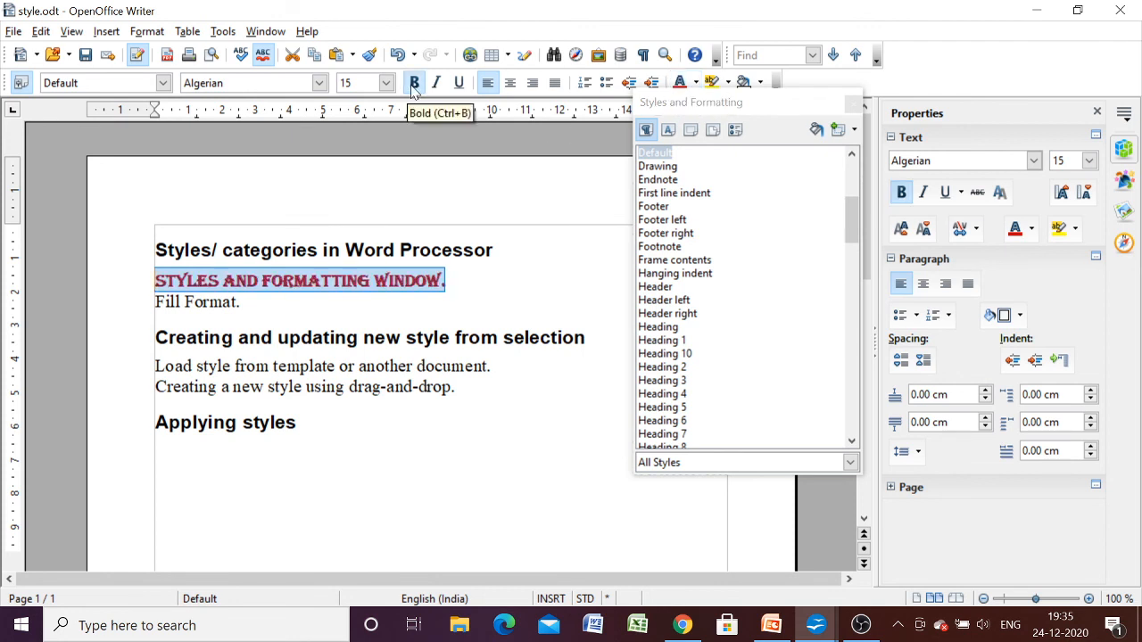
{"action": "left_click", "coordinate": [387, 82]}
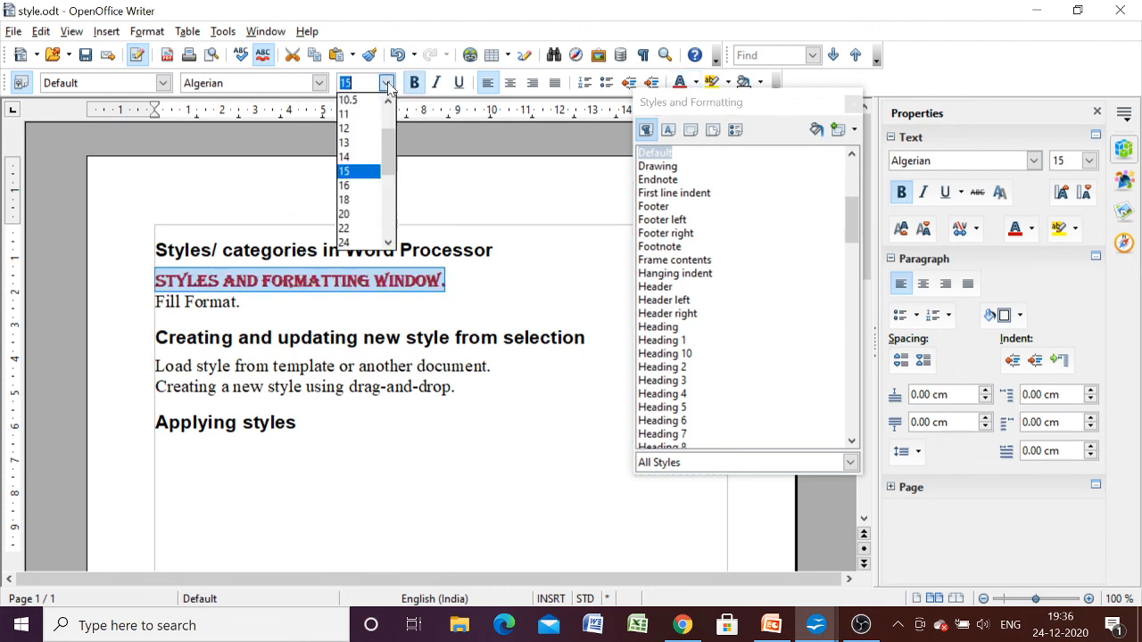
{"action": "left_click", "coordinate": [357, 243]}
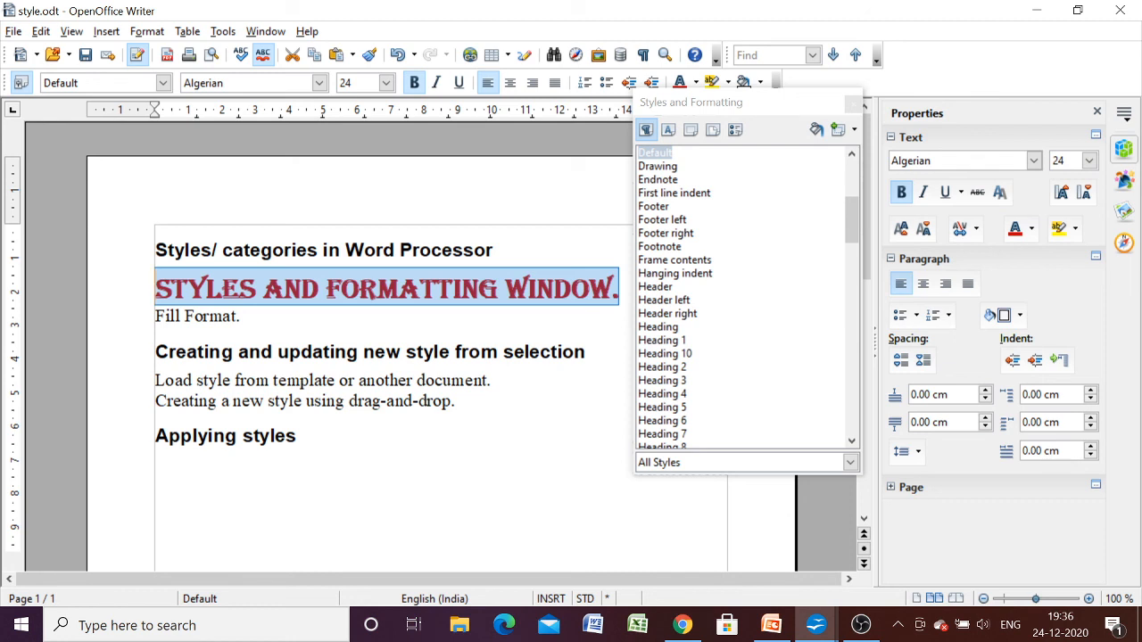
- Create a paragraph style named new1 from the selected line and update that style from the selection
{"action": "left_click", "coordinate": [853, 132]}
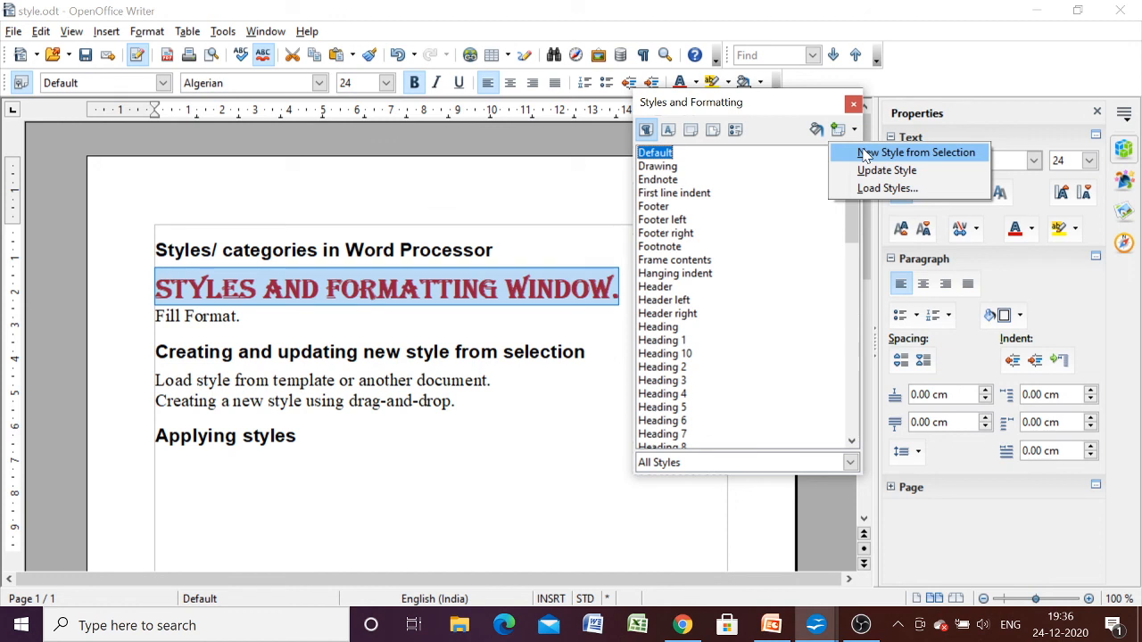
{"action": "left_click", "coordinate": [864, 155]}
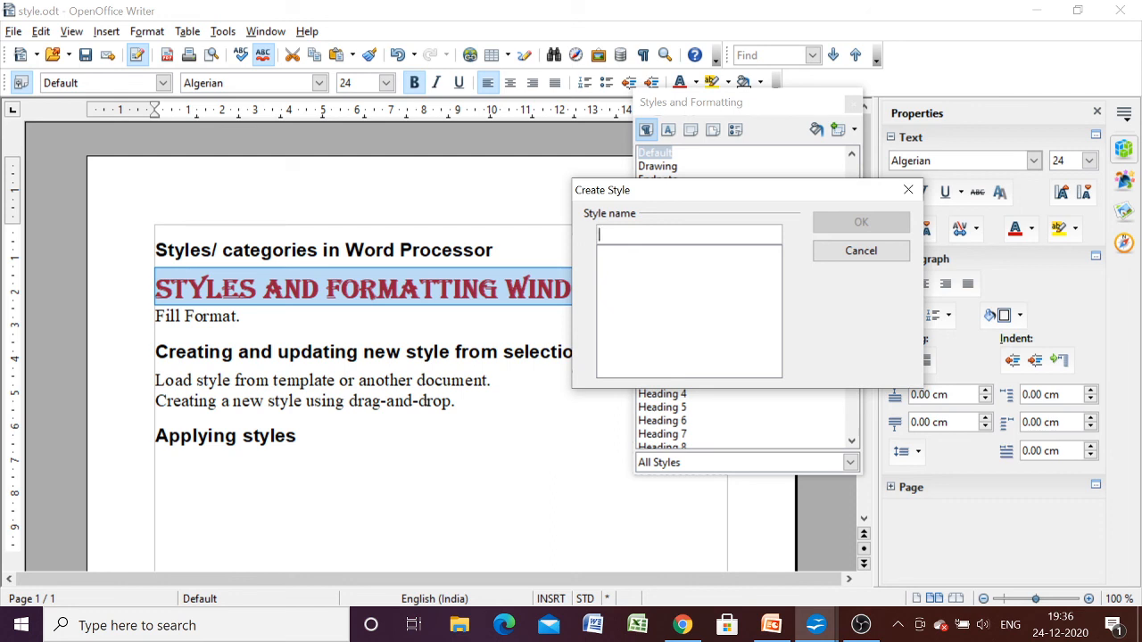
{"action": "type", "text": "new1"}
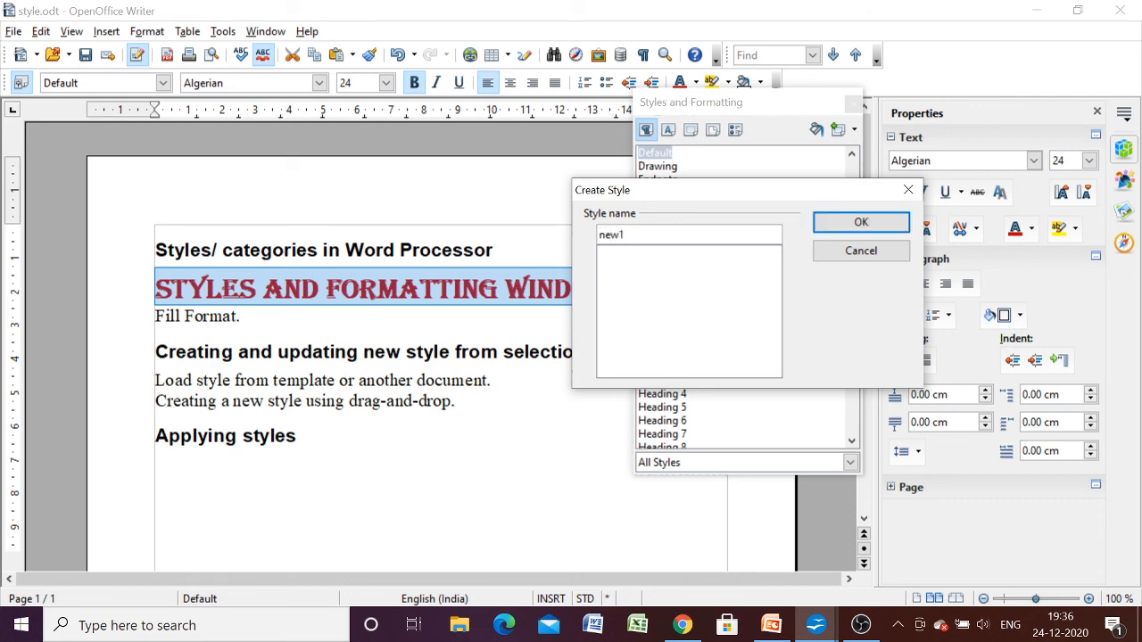
{"action": "left_click", "coordinate": [838, 222]}
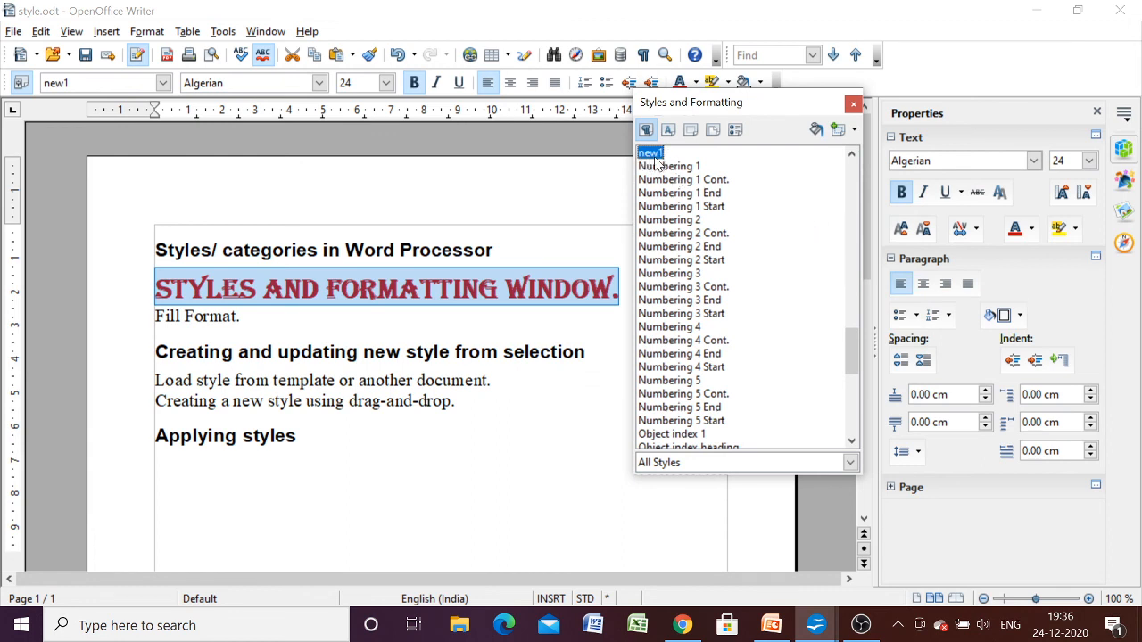
{"action": "left_click", "coordinate": [853, 131]}
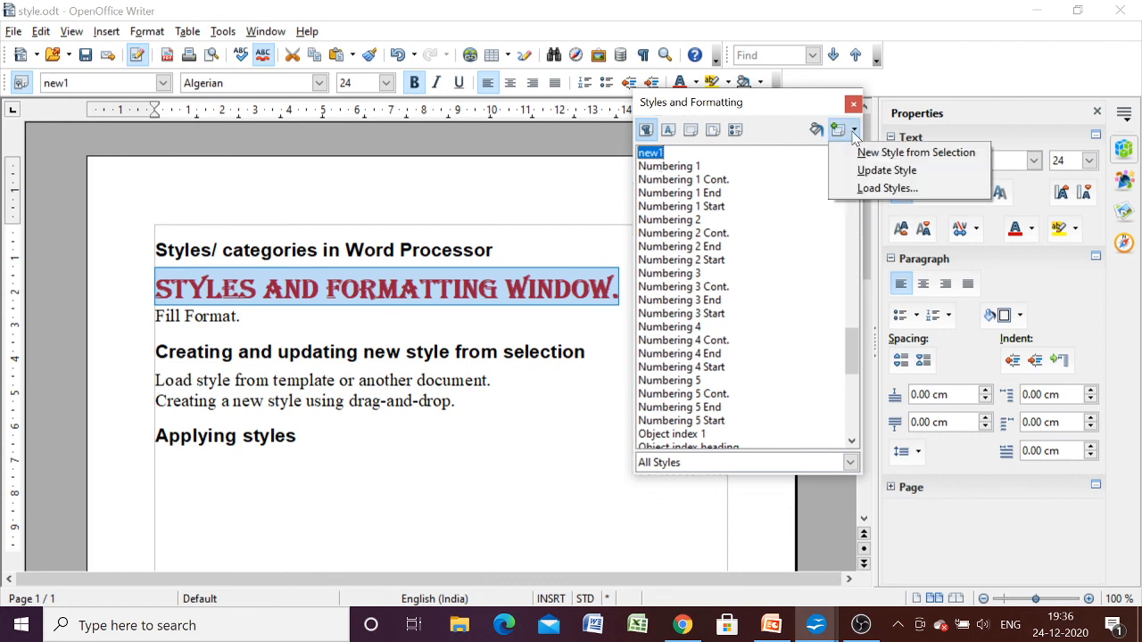
{"action": "left_click", "coordinate": [865, 168]}
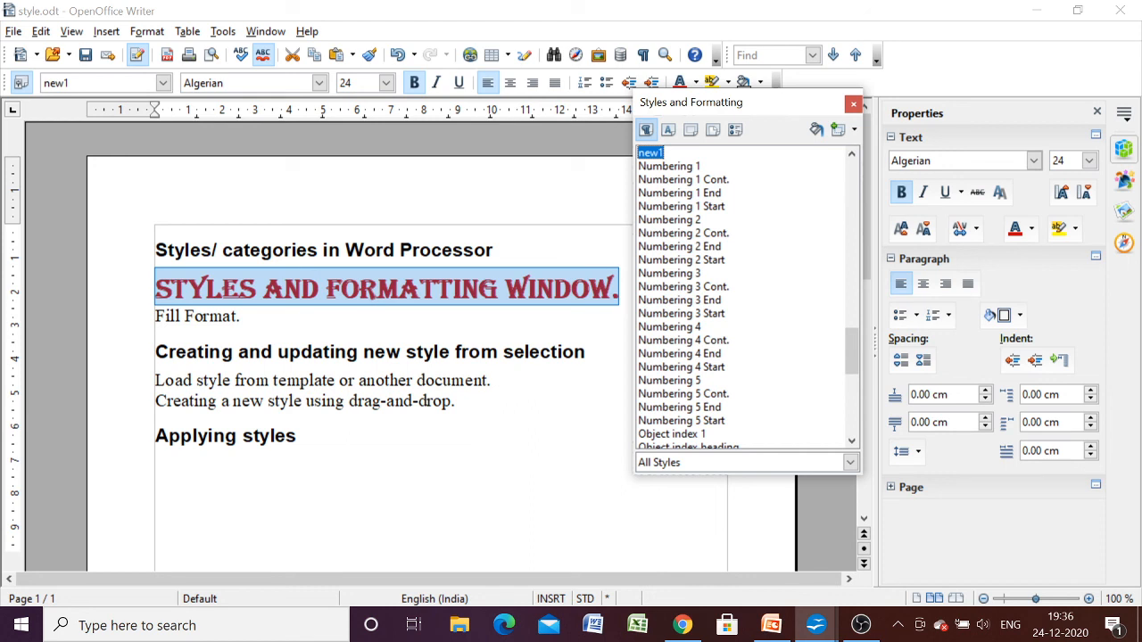
- Apply the new1 paragraph style to the line "Applying styles"
{"action": "left_click_drag", "start_coordinate": [301, 435], "coordinate": [154, 435]}
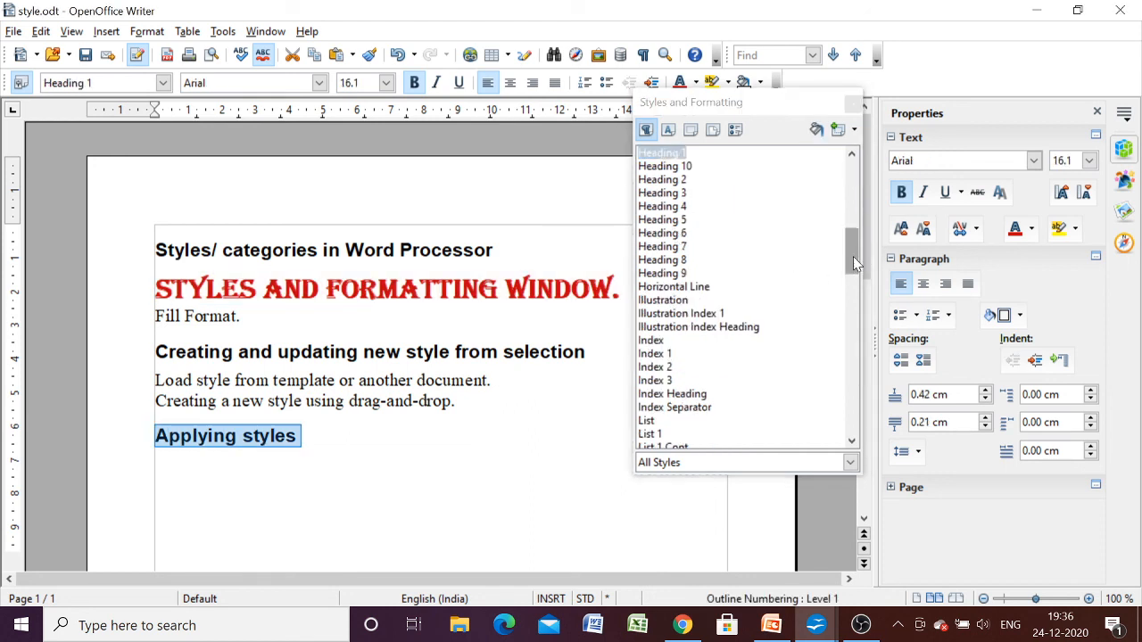
{"action": "left_click_drag", "start_coordinate": [853, 256], "coordinate": [848, 336]}
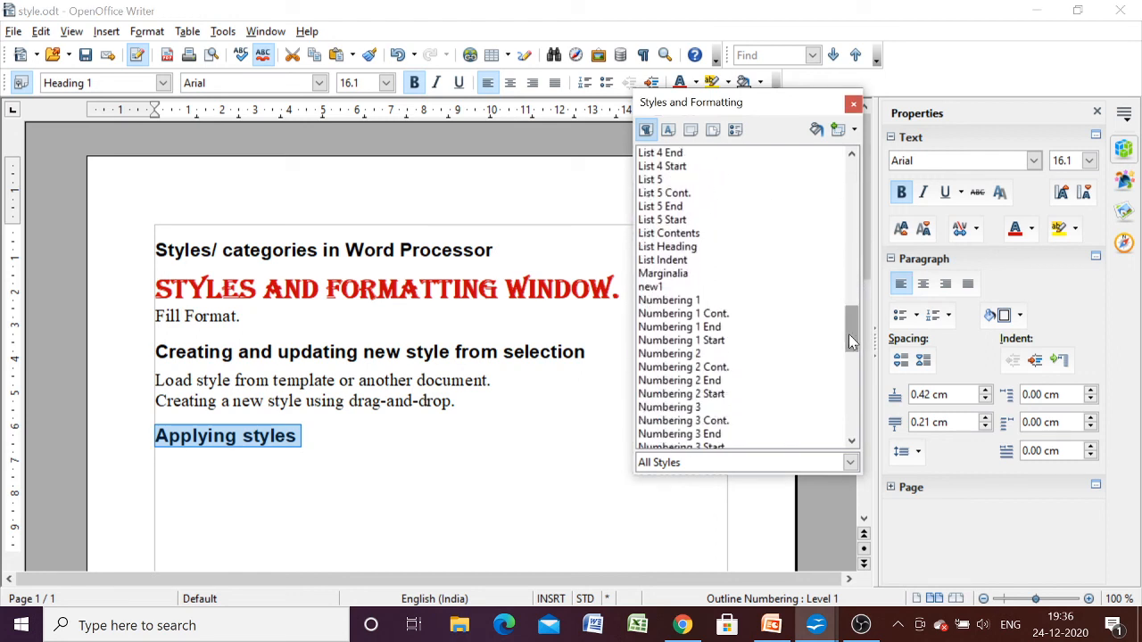
{"action": "double_click", "coordinate": [650, 286]}
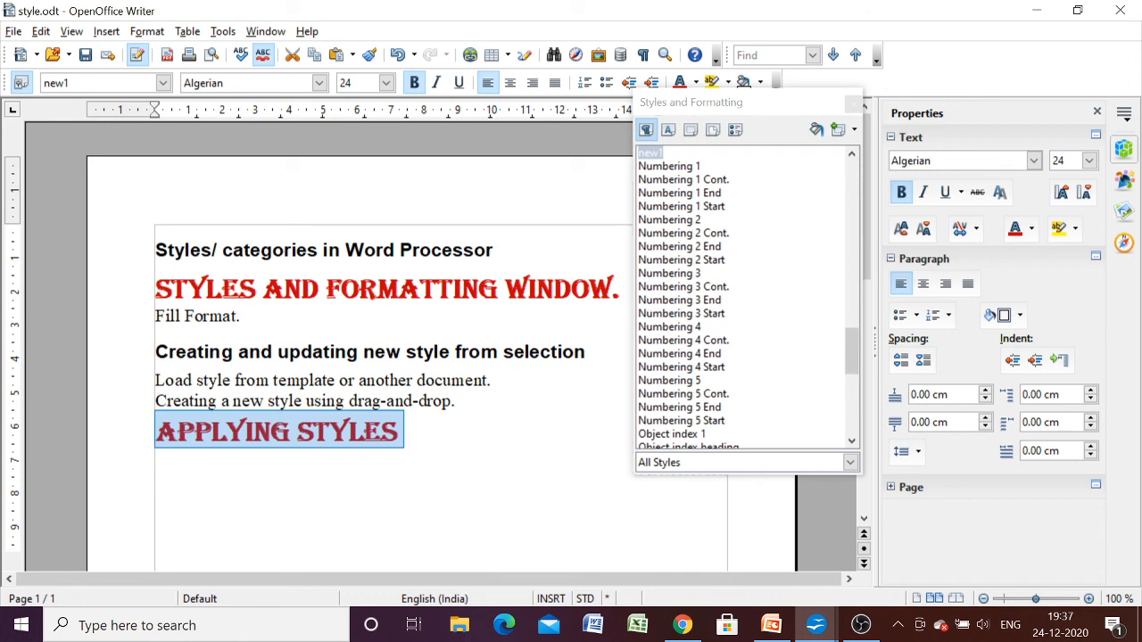
- Check the Unit 1 syllabus PDF in Chrome and save the style.odt document in OpenOffice Writer
{"action": "left_click", "coordinate": [696, 628]}
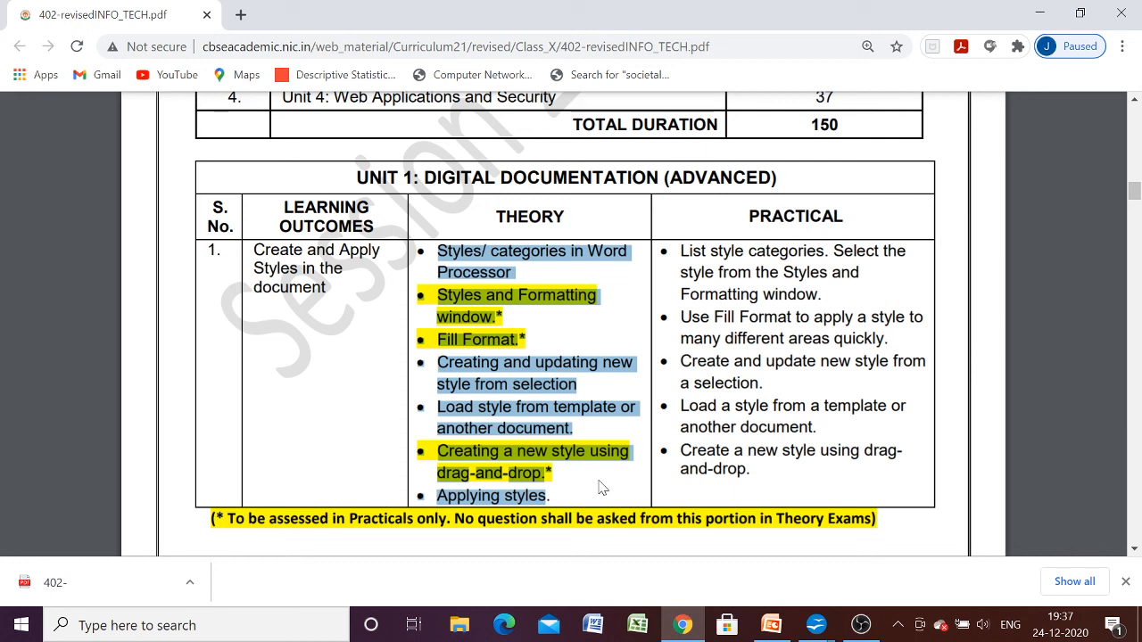
{"action": "left_click", "coordinate": [815, 624]}
{"action": "left_click", "coordinate": [750, 562]}
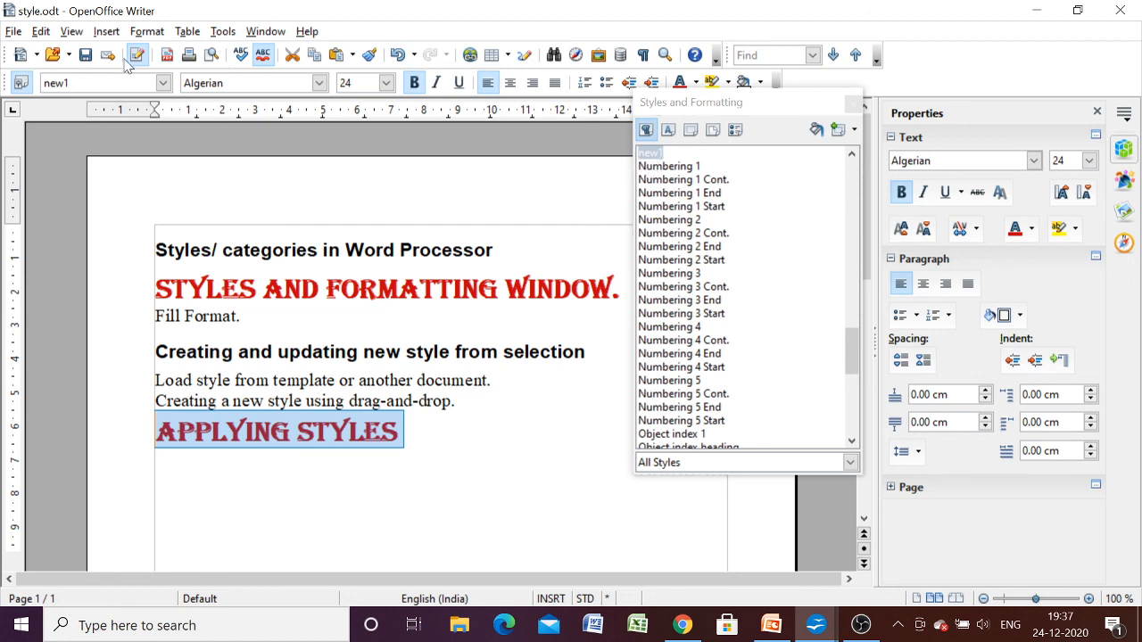
{"action": "left_click", "coordinate": [87, 57]}
- Switch to the Untitled 1 document and load the text styles from the style file in Documents
{"action": "mouse_move", "coordinate": [826, 630]}
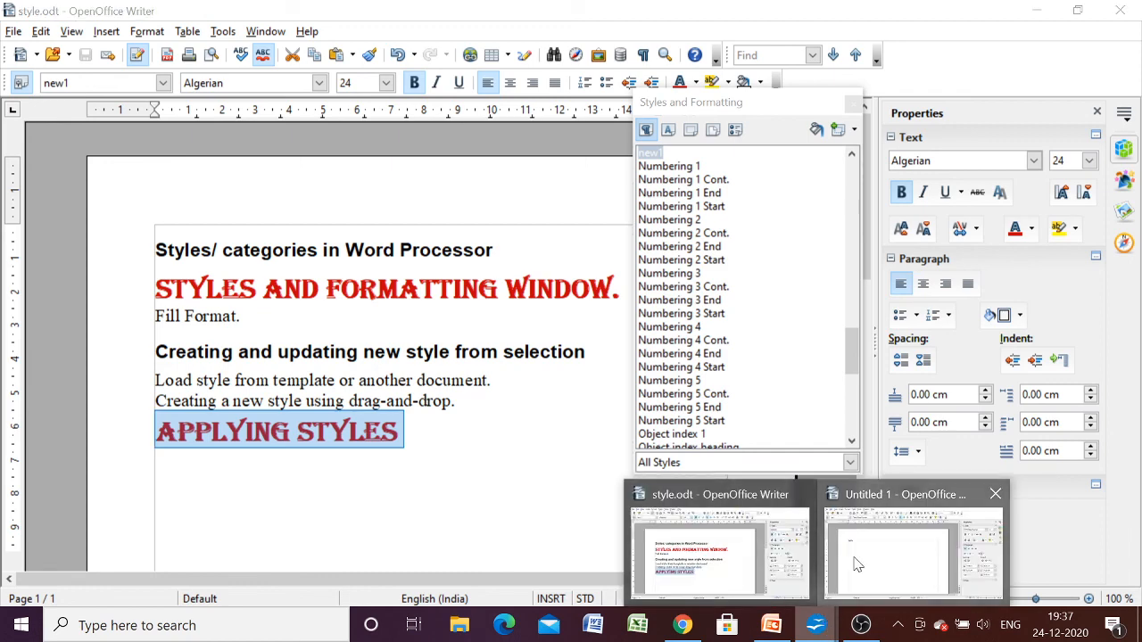
{"action": "left_click", "coordinate": [925, 548]}
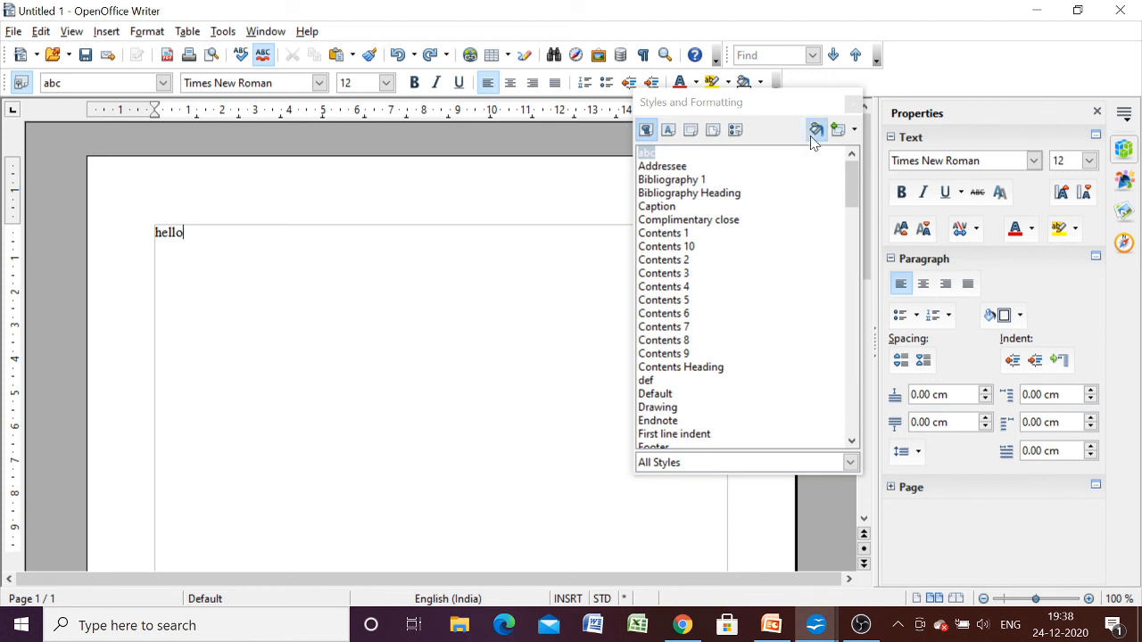
{"action": "left_click", "coordinate": [854, 132]}
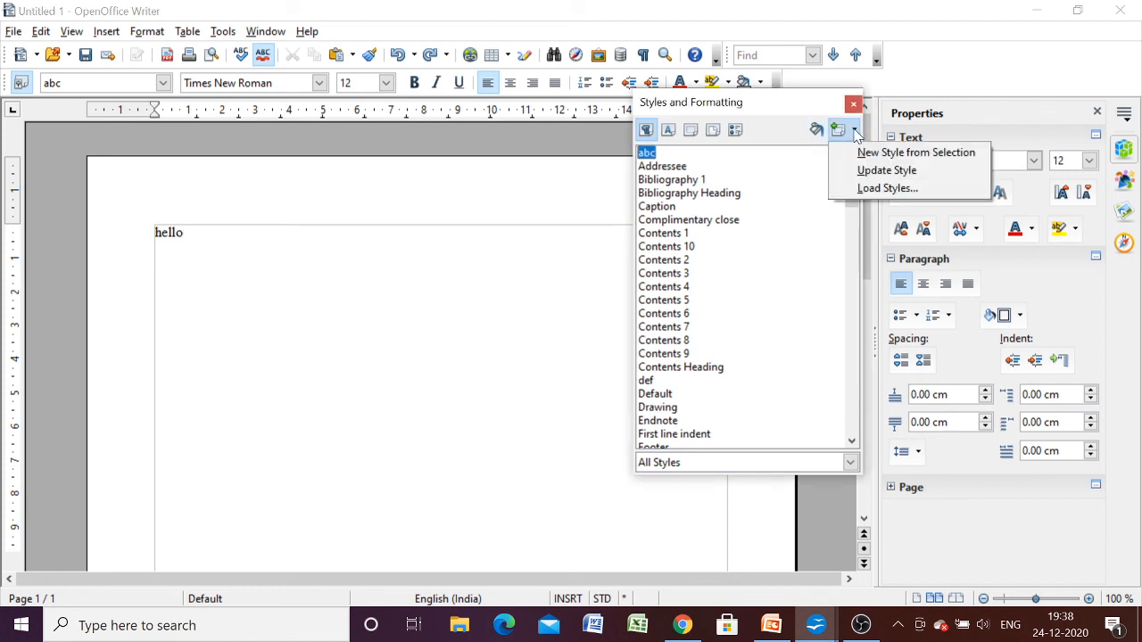
{"action": "left_click", "coordinate": [864, 187]}
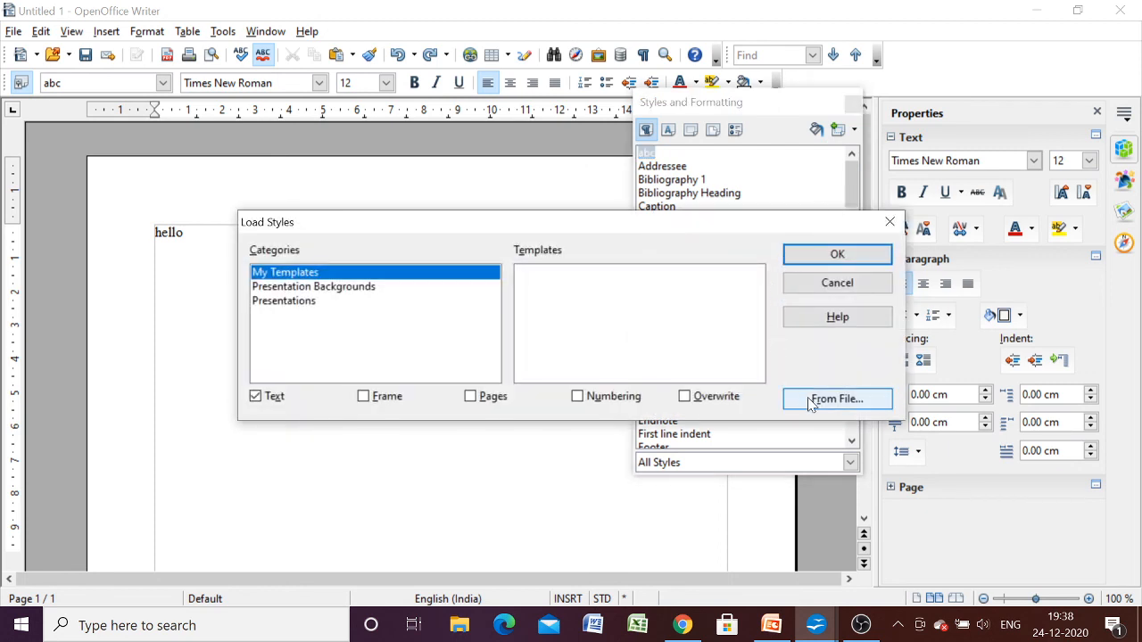
{"action": "left_click", "coordinate": [836, 399]}
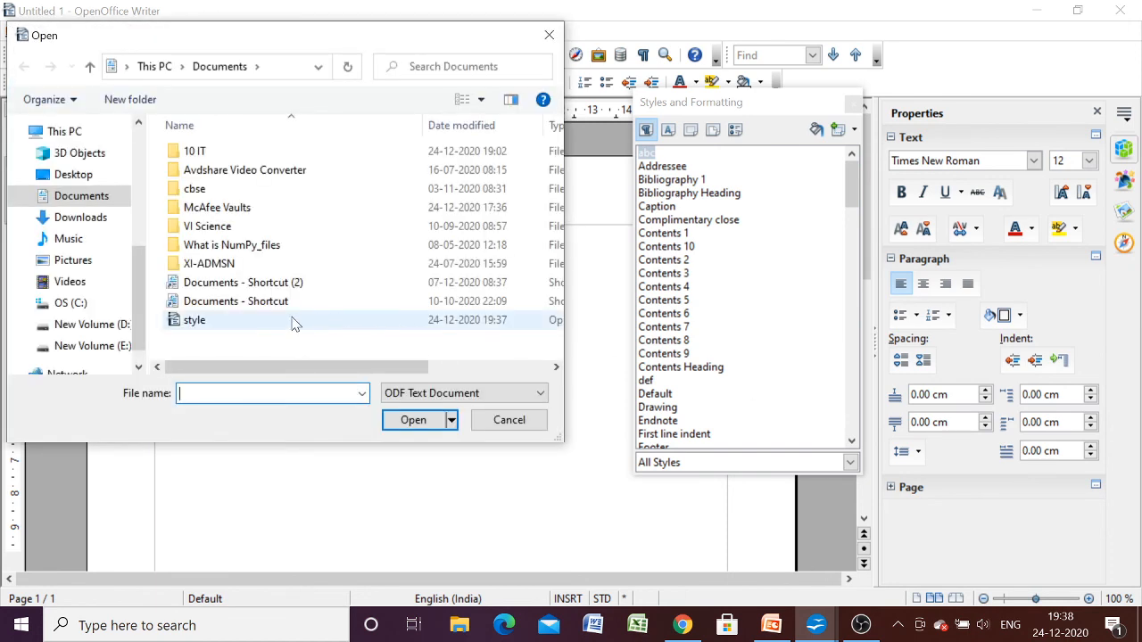
{"action": "left_click", "coordinate": [223, 323]}
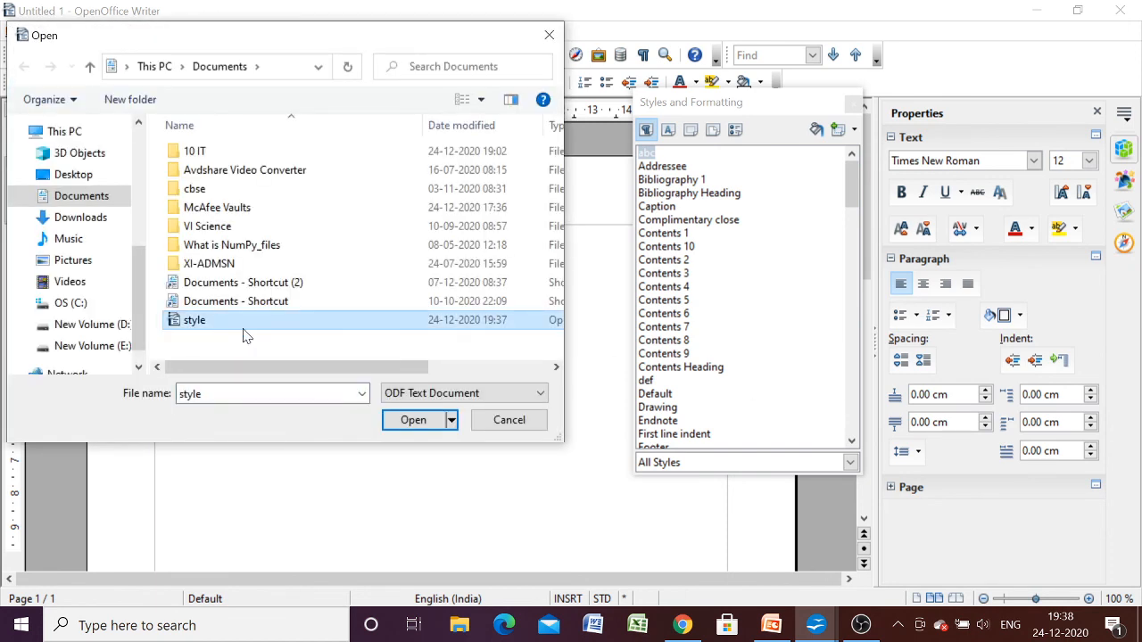
{"action": "left_click", "coordinate": [413, 420]}
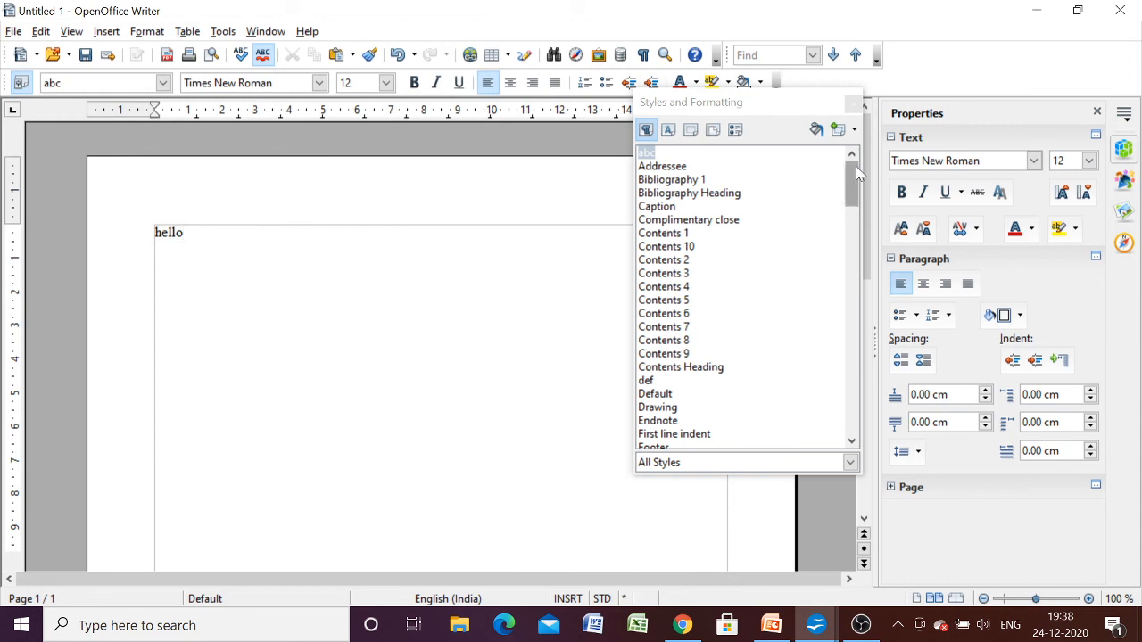
- Apply the loaded new1 paragraph style to the word "hello"
{"action": "left_click_drag", "start_coordinate": [849, 187], "coordinate": [852, 332]}
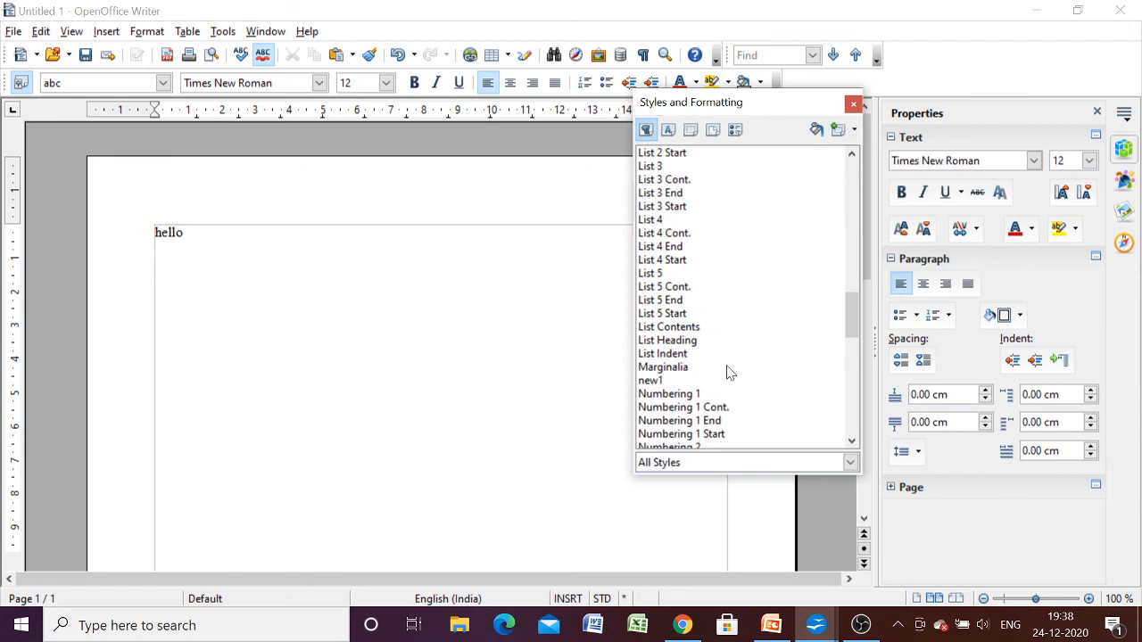
{"action": "left_click", "coordinate": [184, 233]}
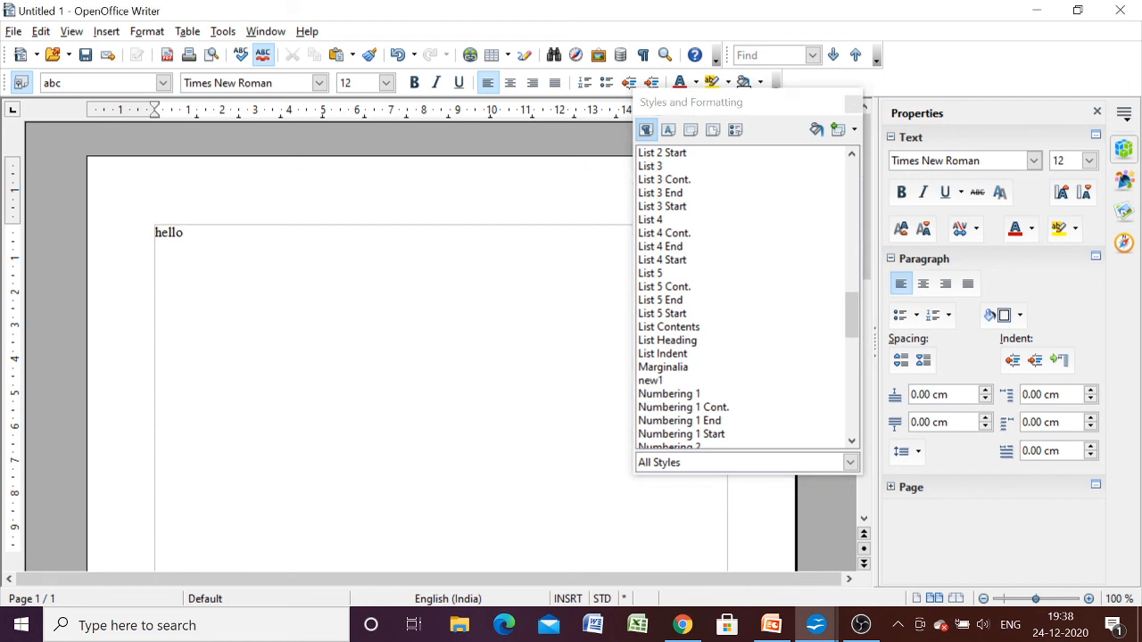
{"action": "left_click_drag", "start_coordinate": [183, 233], "coordinate": [154, 233]}
{"action": "double_click", "coordinate": [651, 381]}
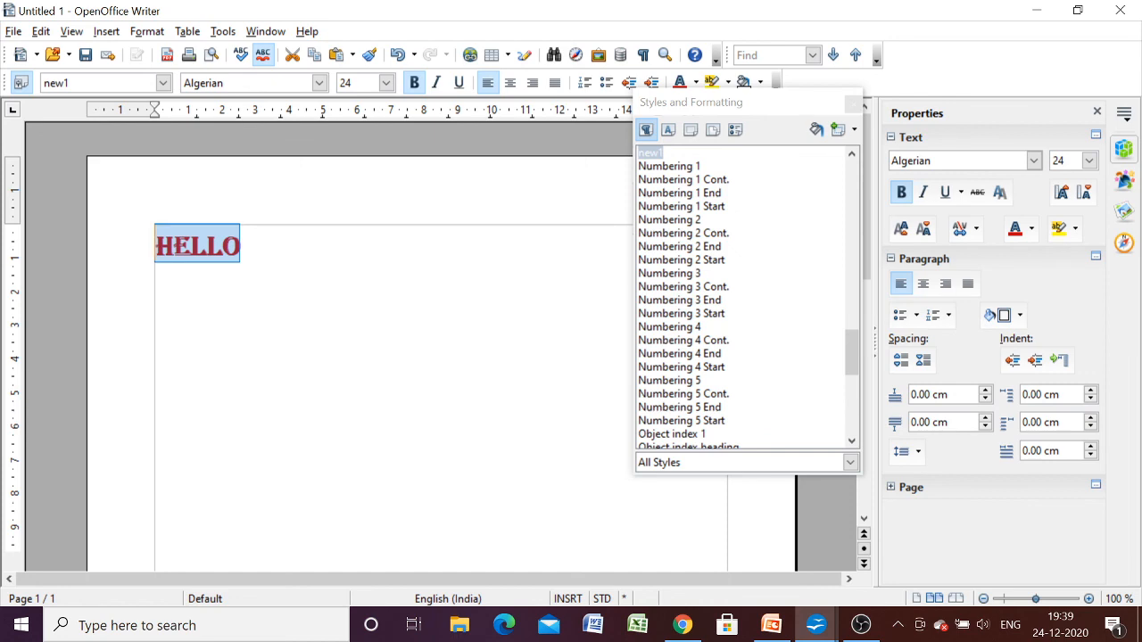
- Check the Unit 1 syllabus PDF in Chrome, and return to style.odt in OpenOffice Writer to view the style creation options
{"action": "left_click", "coordinate": [683, 626]}
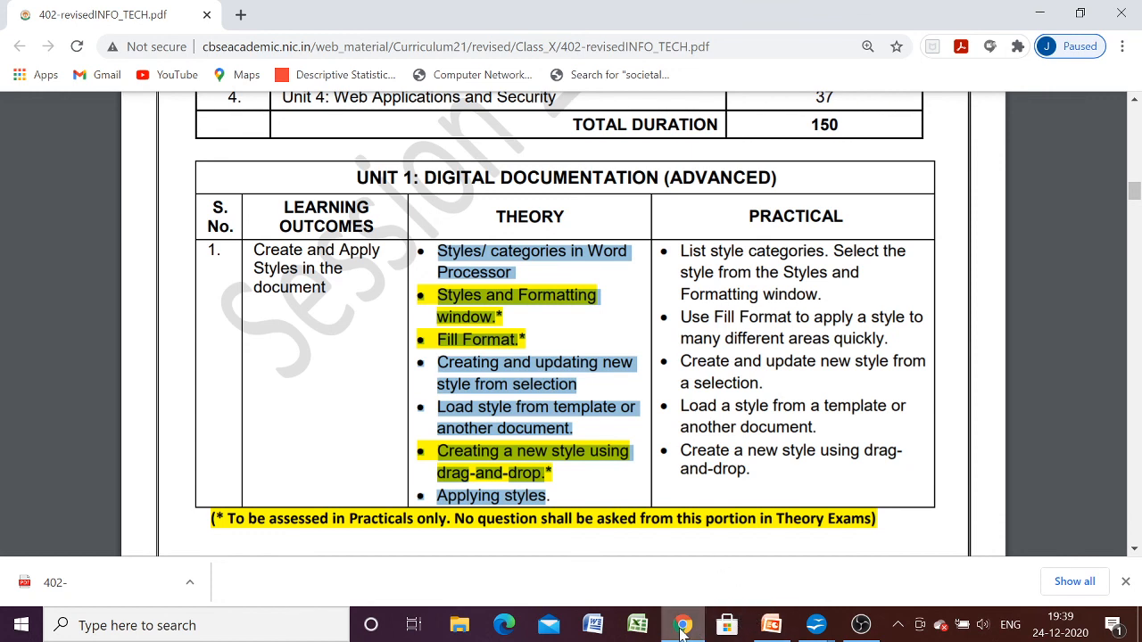
{"action": "mouse_move", "coordinate": [814, 627]}
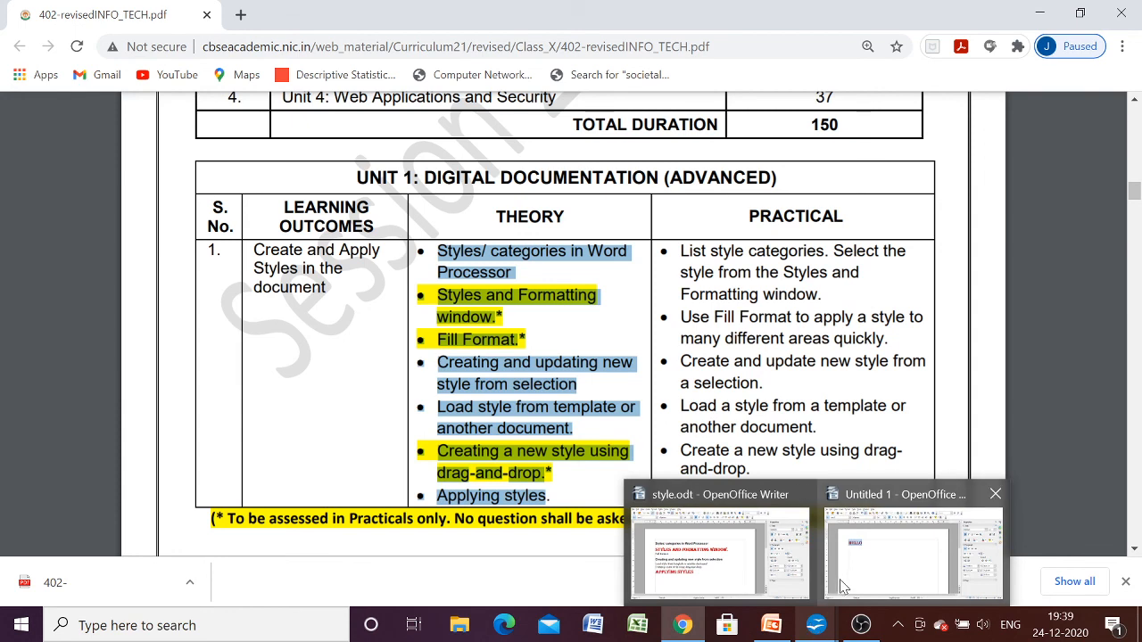
{"action": "left_click", "coordinate": [700, 576]}
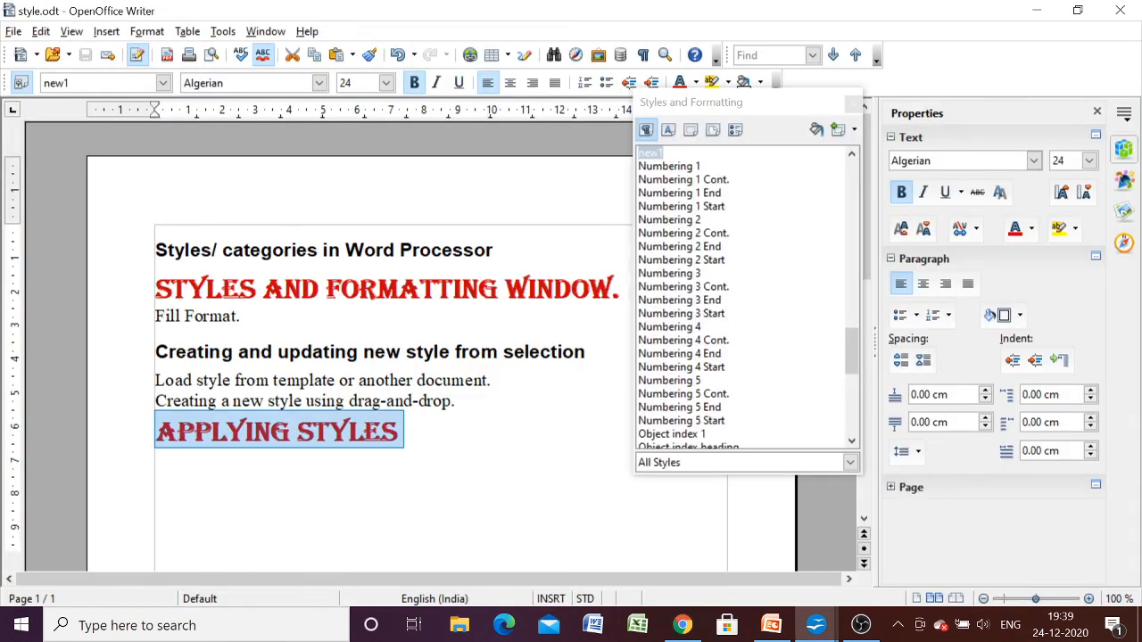
{"action": "left_click", "coordinate": [484, 477]}
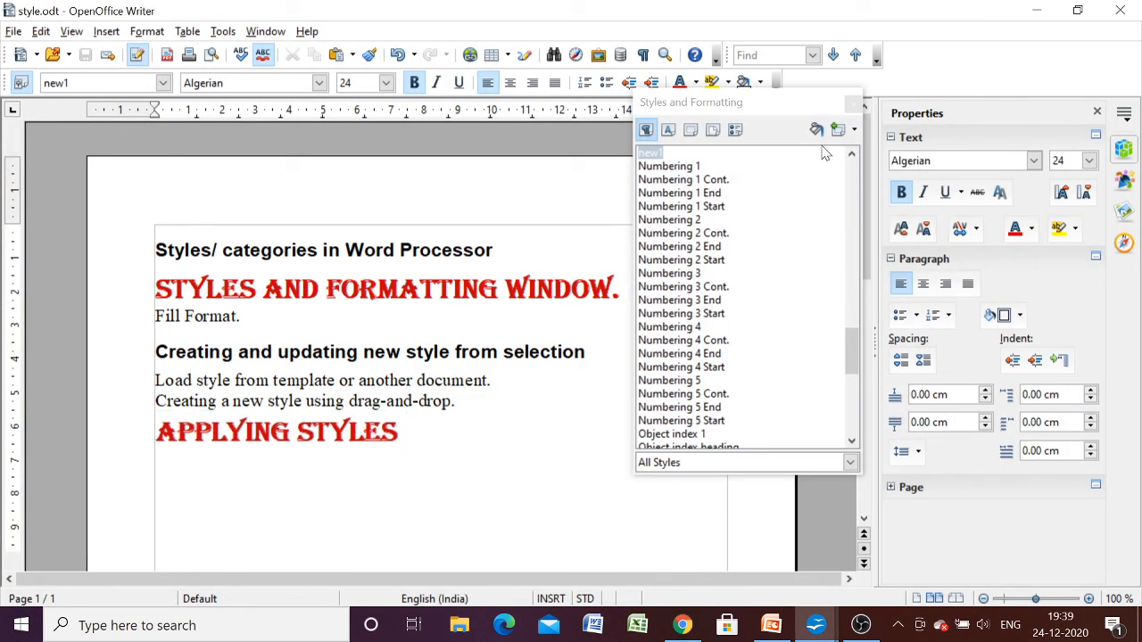
{"action": "left_click", "coordinate": [853, 133]}
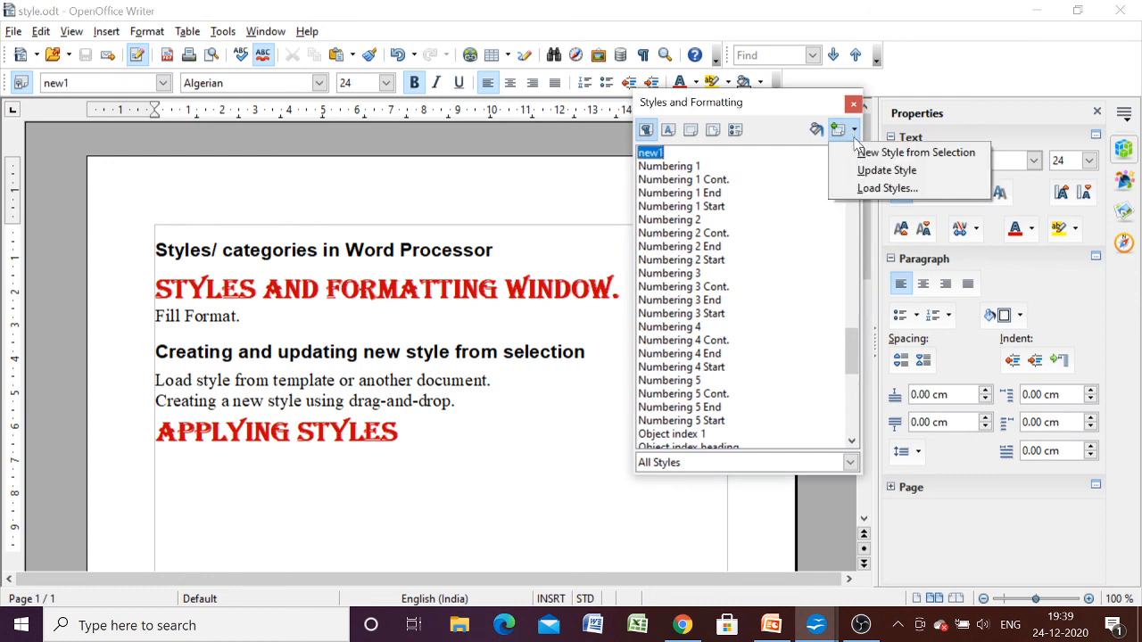
{"action": "left_click", "coordinate": [567, 428]}
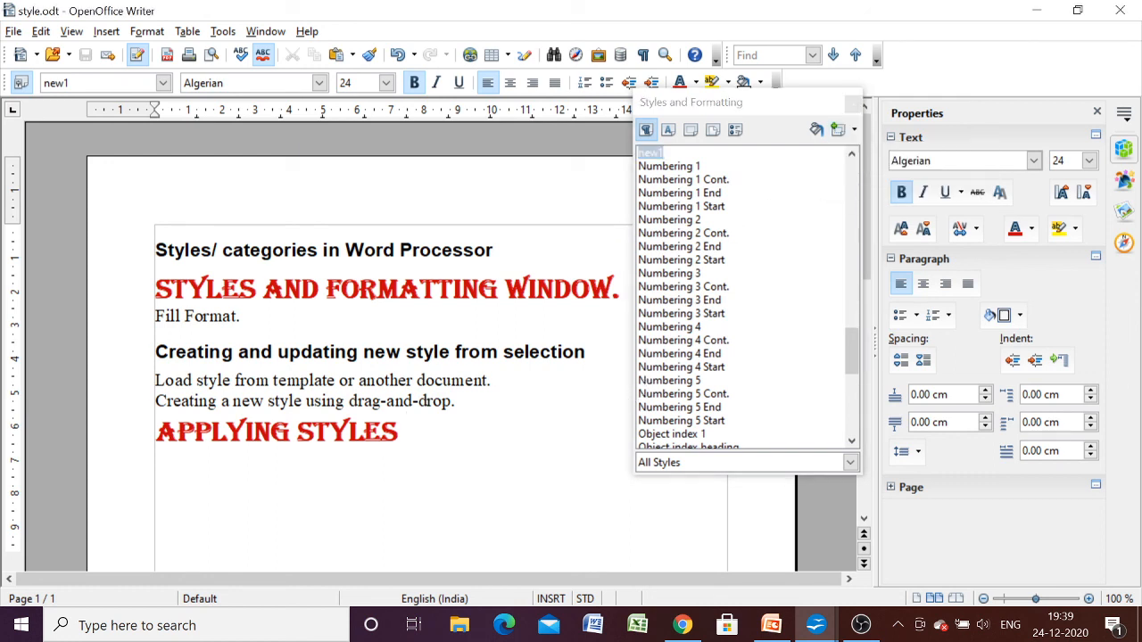
- Format the line "Fill Format." in Arial Black with the Blue 3 font colour
{"action": "left_click_drag", "start_coordinate": [241, 315], "coordinate": [155, 316]}
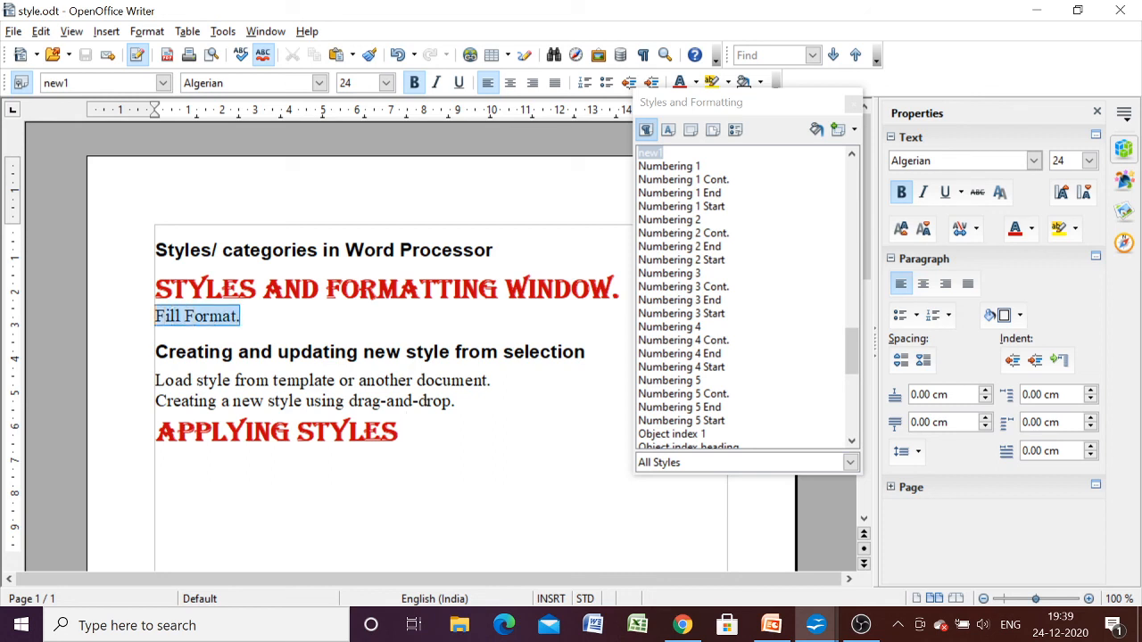
{"action": "left_click", "coordinate": [319, 84]}
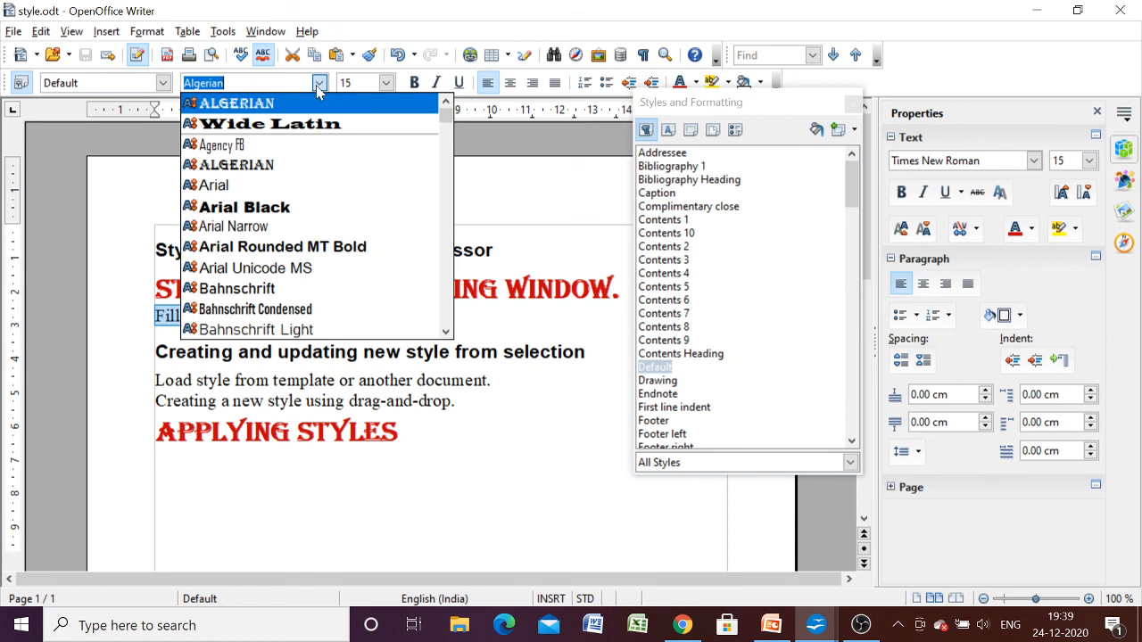
{"action": "left_click", "coordinate": [283, 209]}
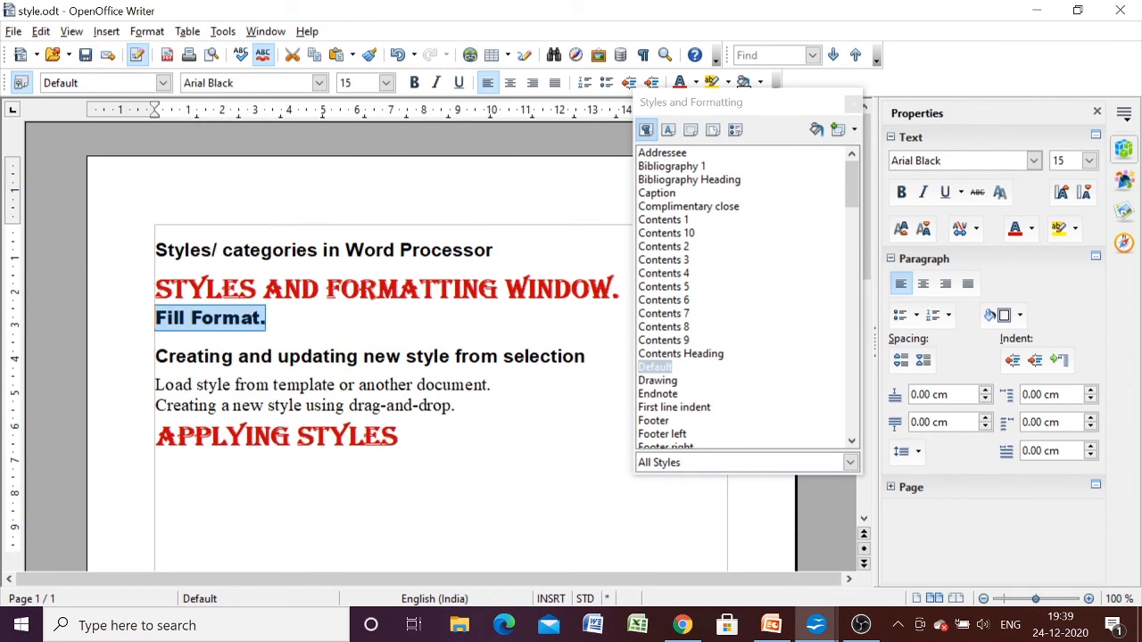
{"action": "left_click", "coordinate": [695, 82]}
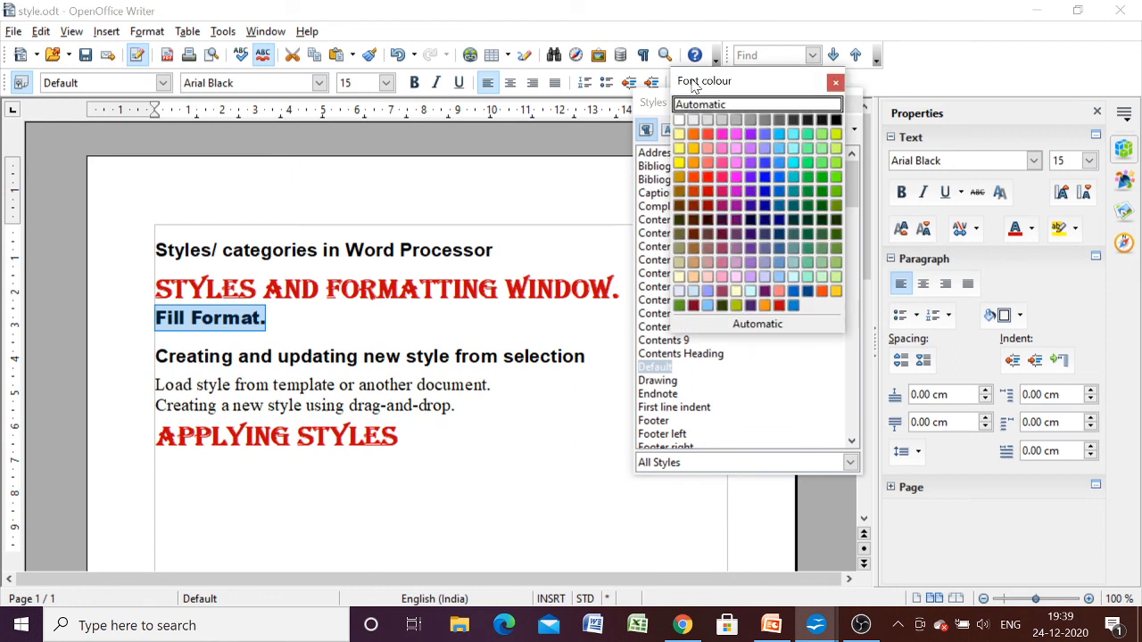
{"action": "left_click", "coordinate": [770, 182]}
{"action": "left_click", "coordinate": [433, 356]}
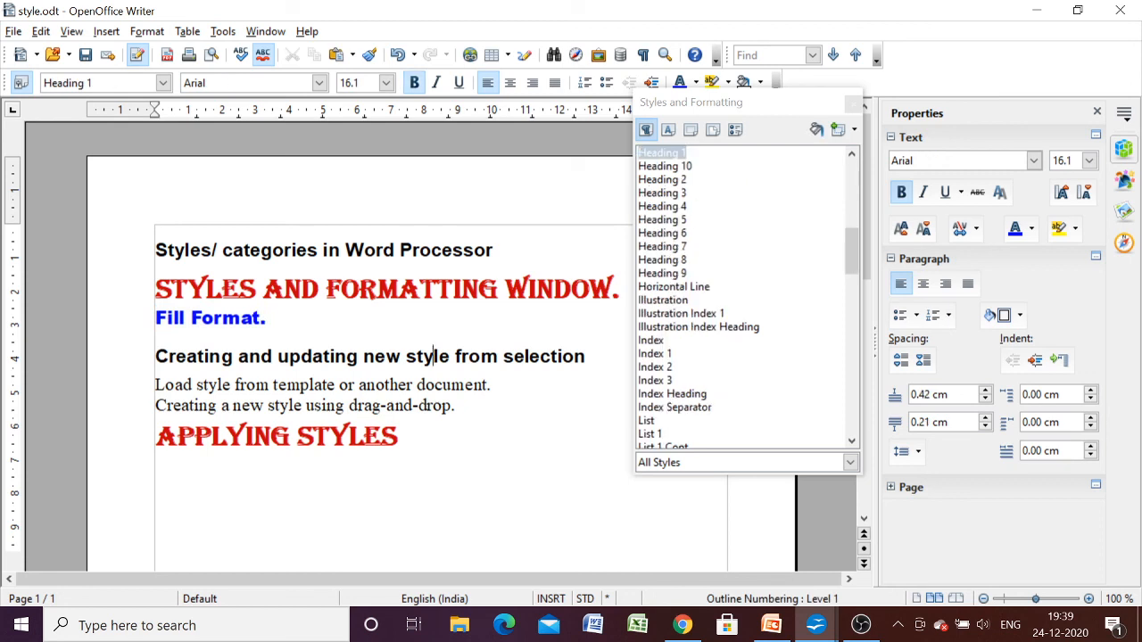
- Create a paragraph style named new2 by dropping the selected line "Fill Format." into the styles list
{"action": "left_click_drag", "start_coordinate": [267, 318], "coordinate": [155, 318]}
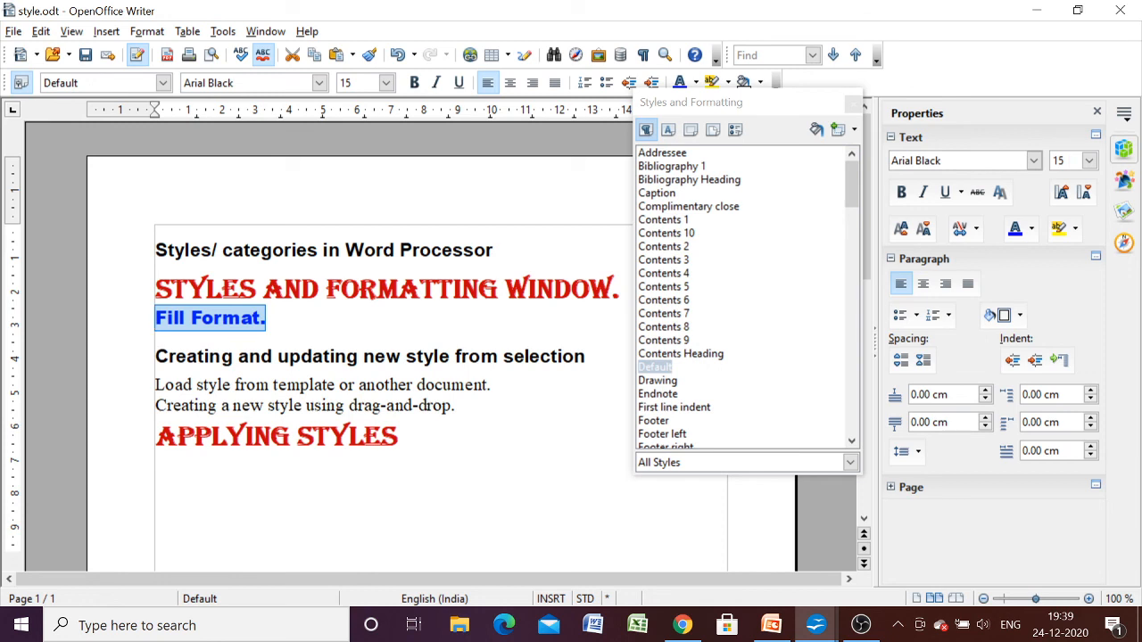
{"action": "left_click_drag", "start_coordinate": [214, 319], "coordinate": [701, 286]}
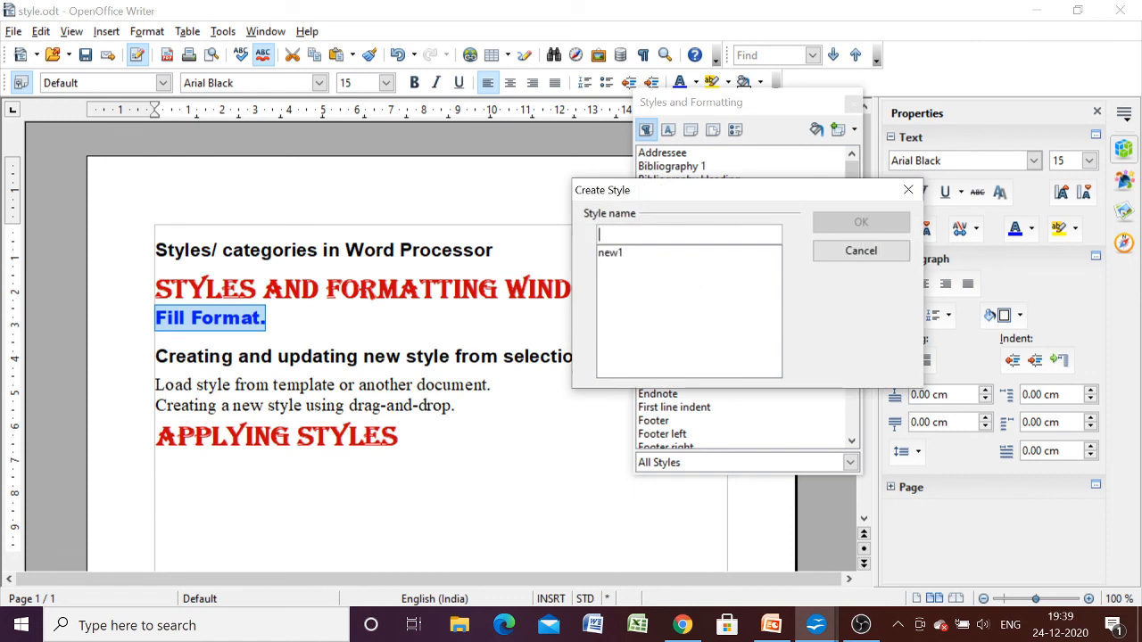
{"action": "type", "text": "new"}
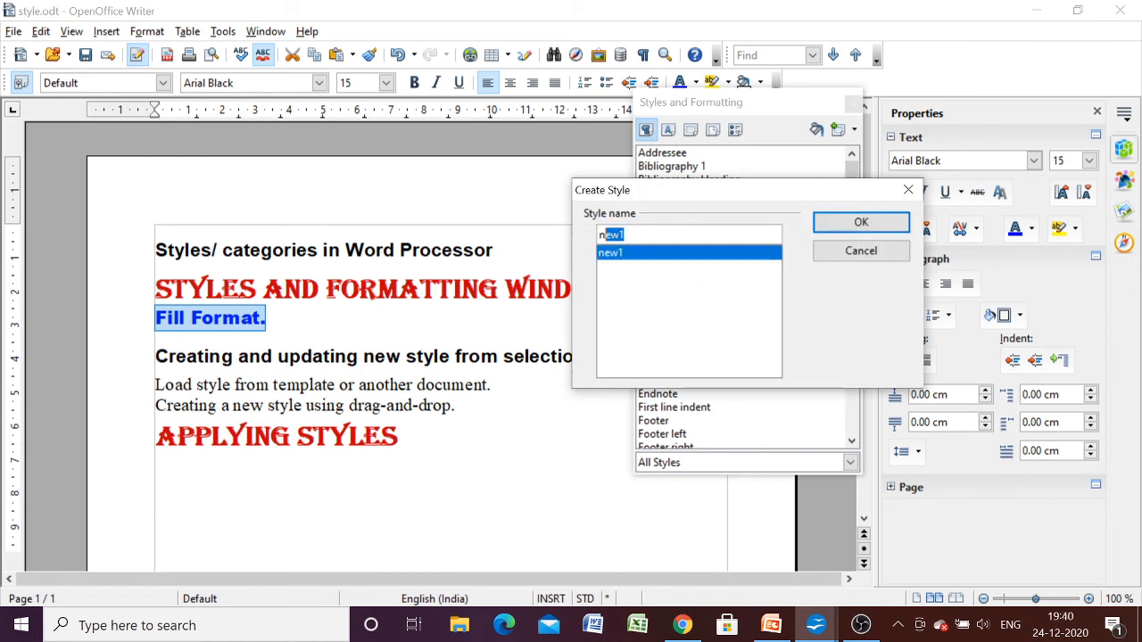
{"action": "type", "text": "2"}
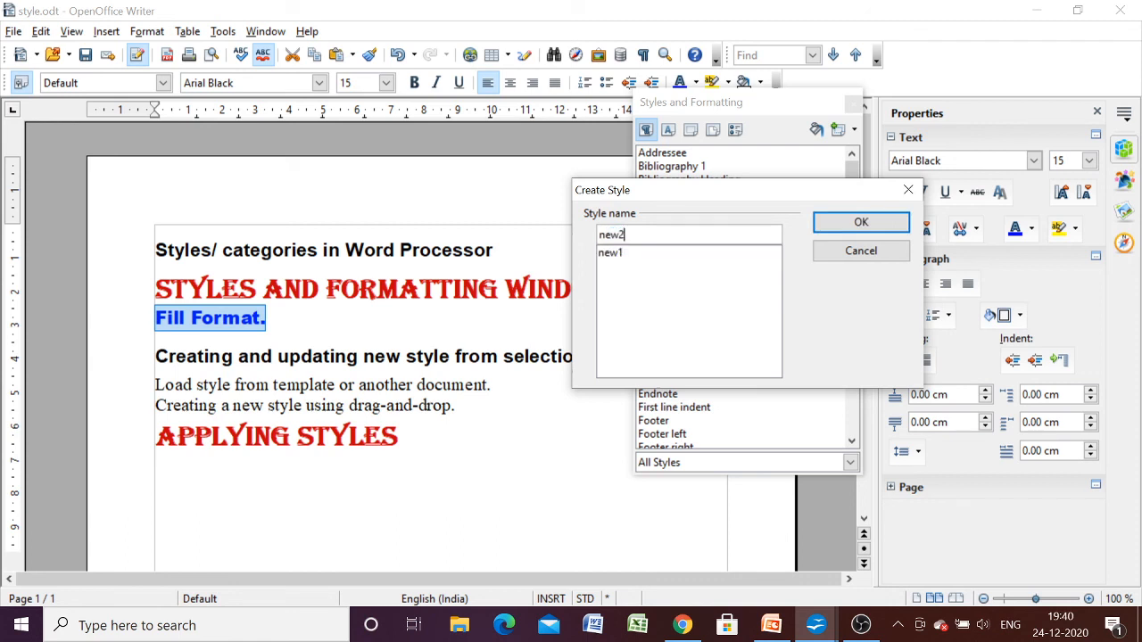
{"action": "left_click", "coordinate": [883, 223]}
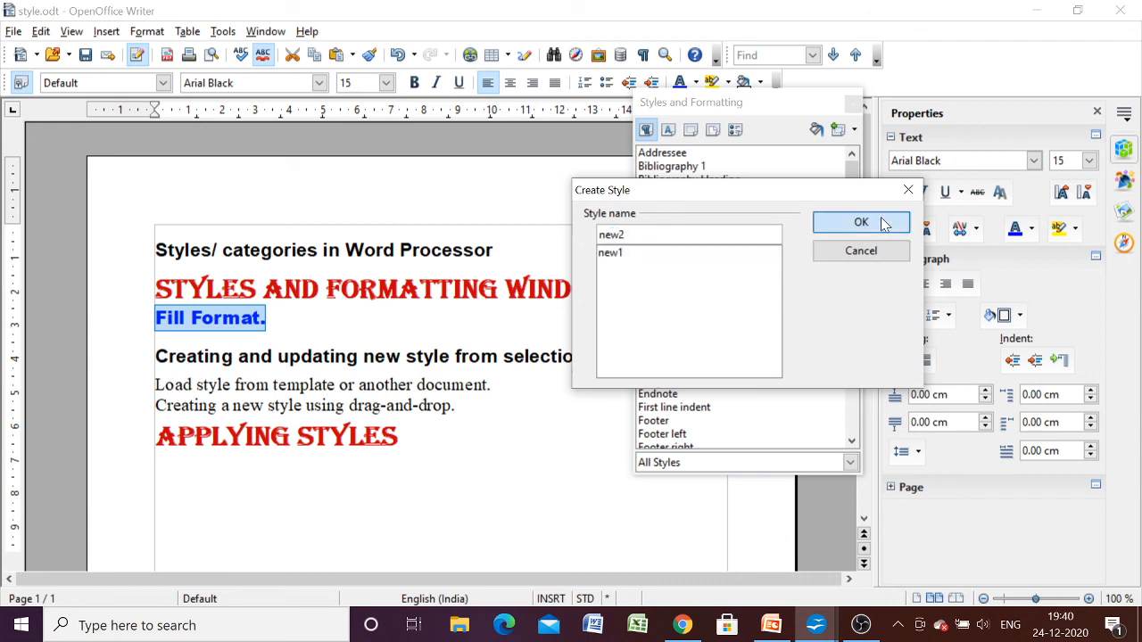
- Update the new2 style from the selected line and locate it in the styles list
{"action": "left_click", "coordinate": [854, 132]}
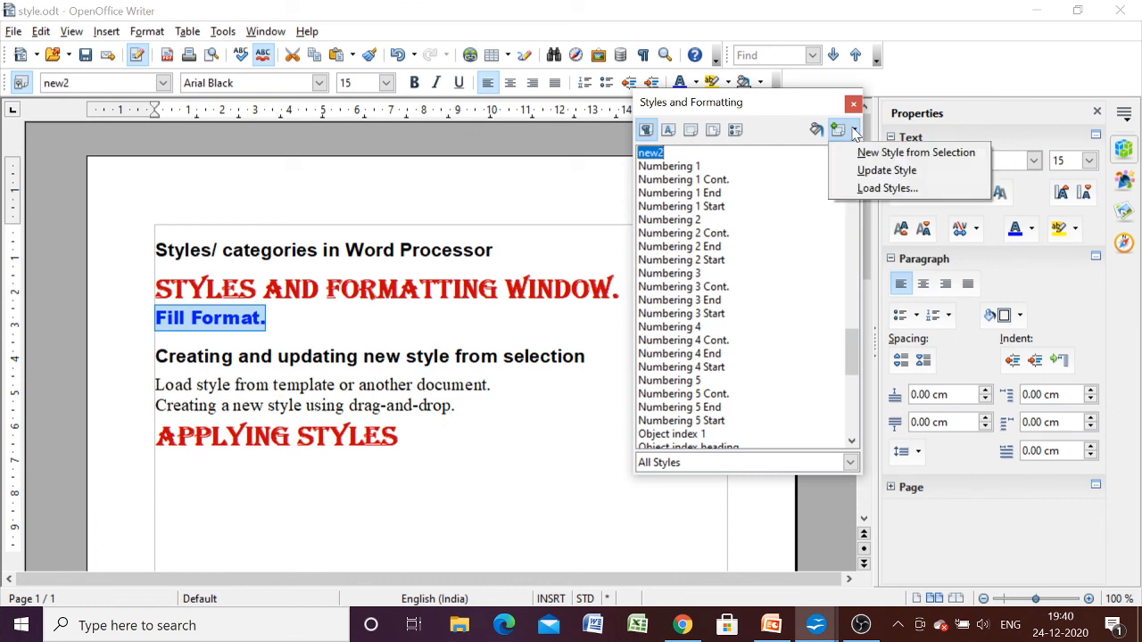
{"action": "left_click", "coordinate": [862, 171]}
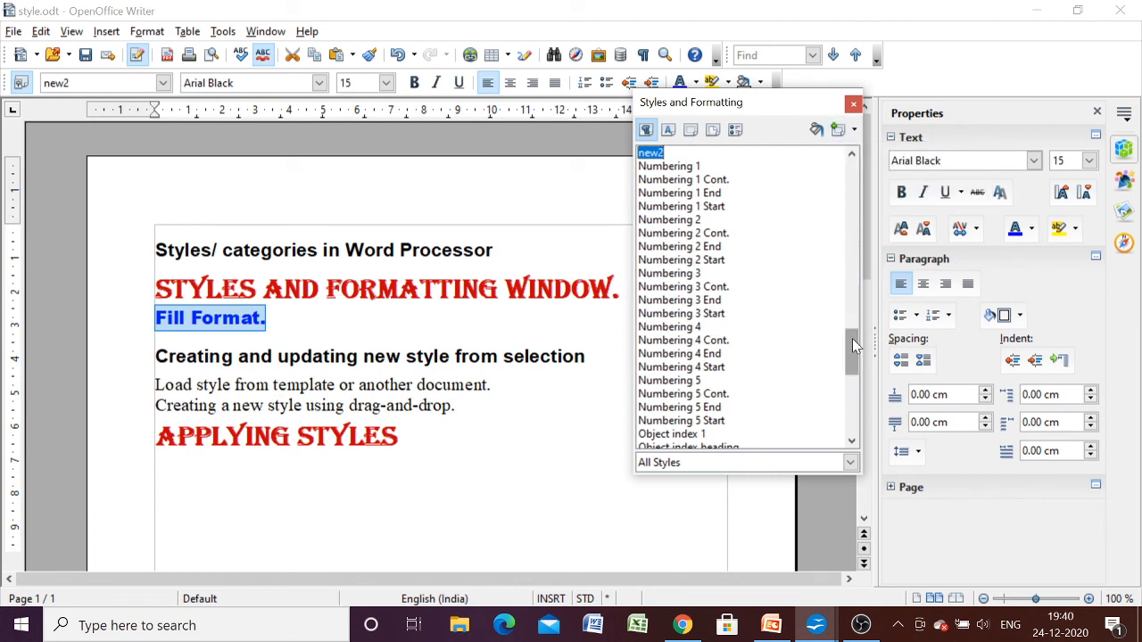
{"action": "left_click_drag", "start_coordinate": [851, 344], "coordinate": [849, 309]}
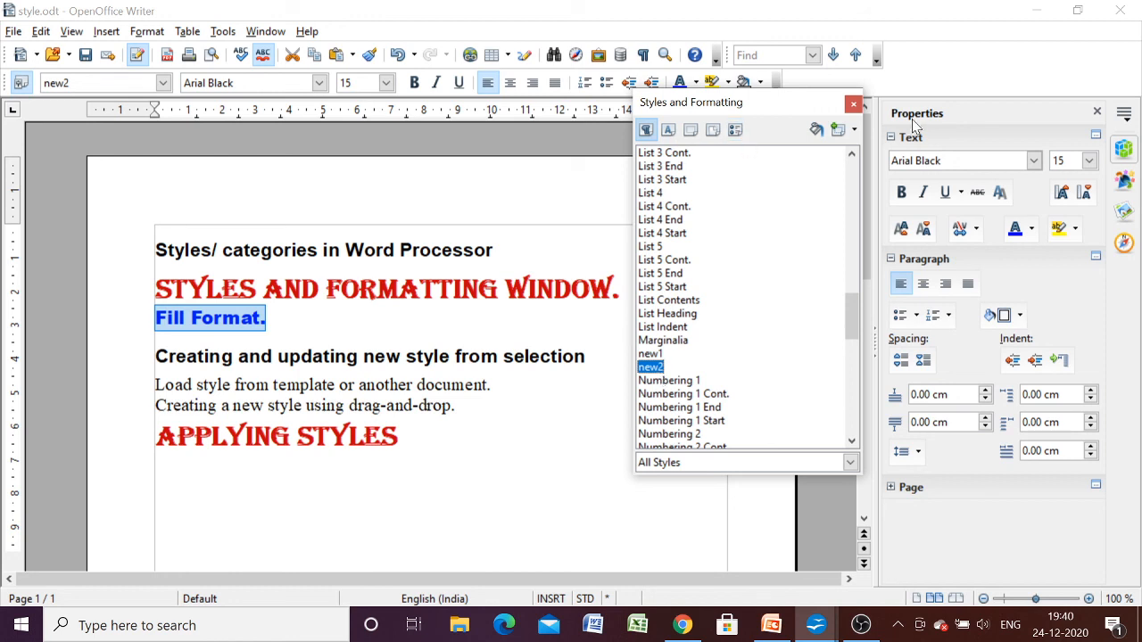
{"action": "left_click", "coordinate": [855, 132]}
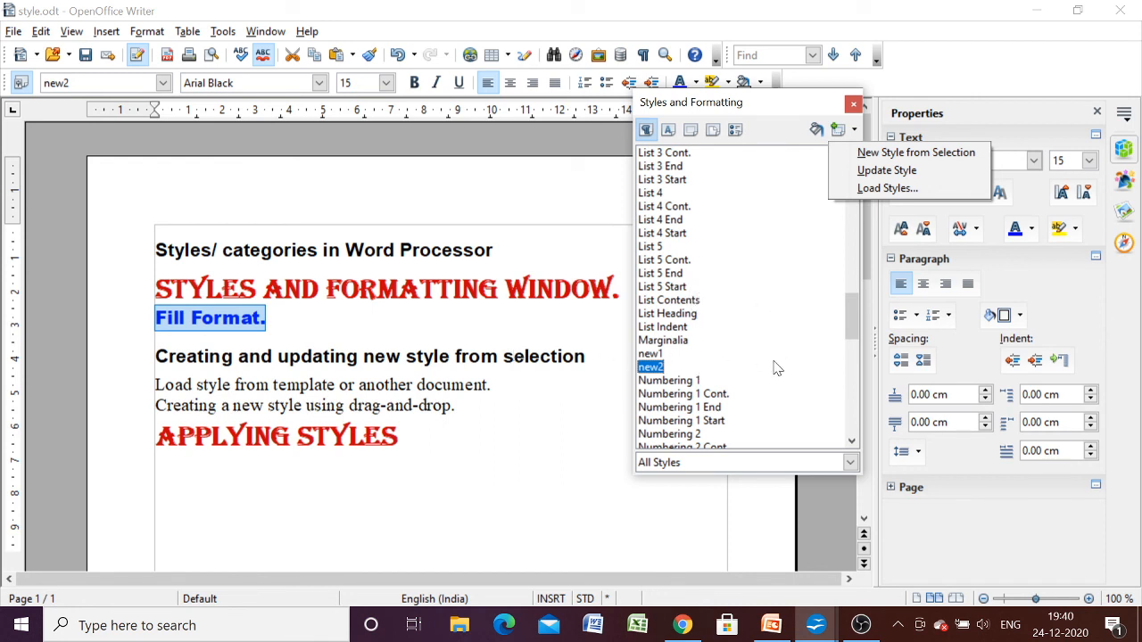
- Review the PowerPoint slides on creating custom styles, drag-and-drop style creation and modifying styles, and return to style.odt in OpenOffice Writer
{"action": "left_click", "coordinate": [781, 626]}
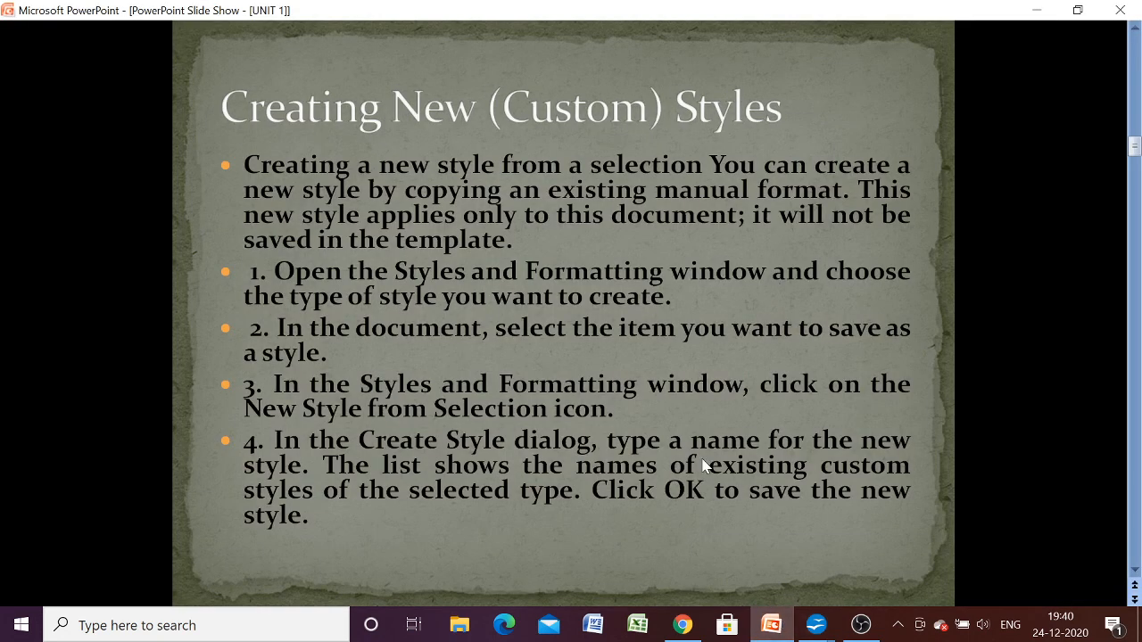
{"action": "left_click", "coordinate": [702, 464]}
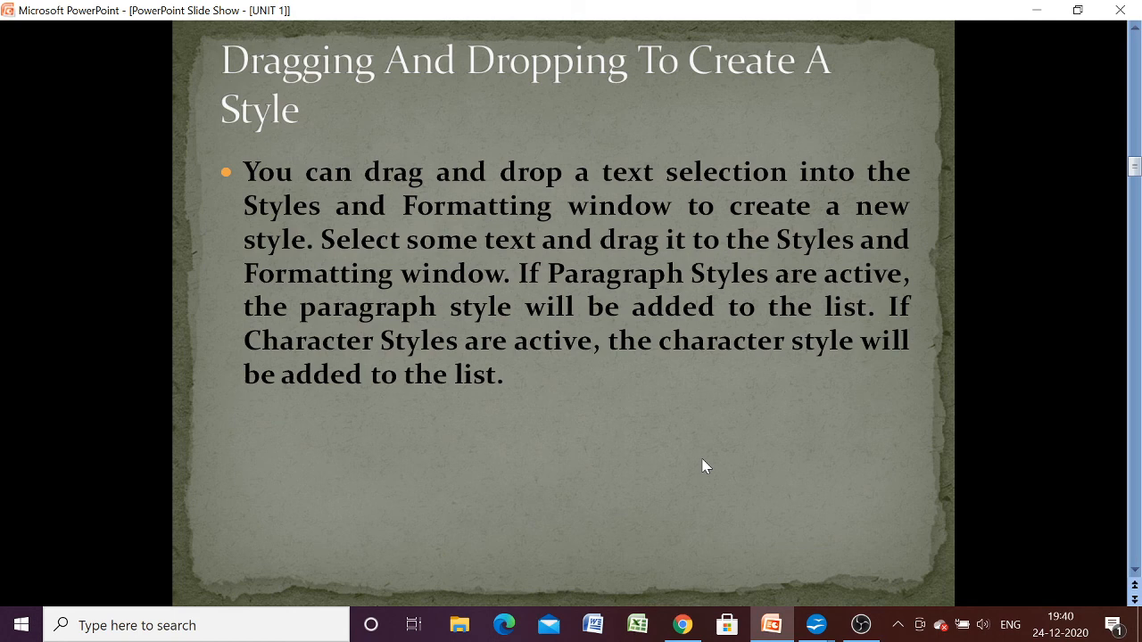
{"action": "left_click", "coordinate": [703, 465]}
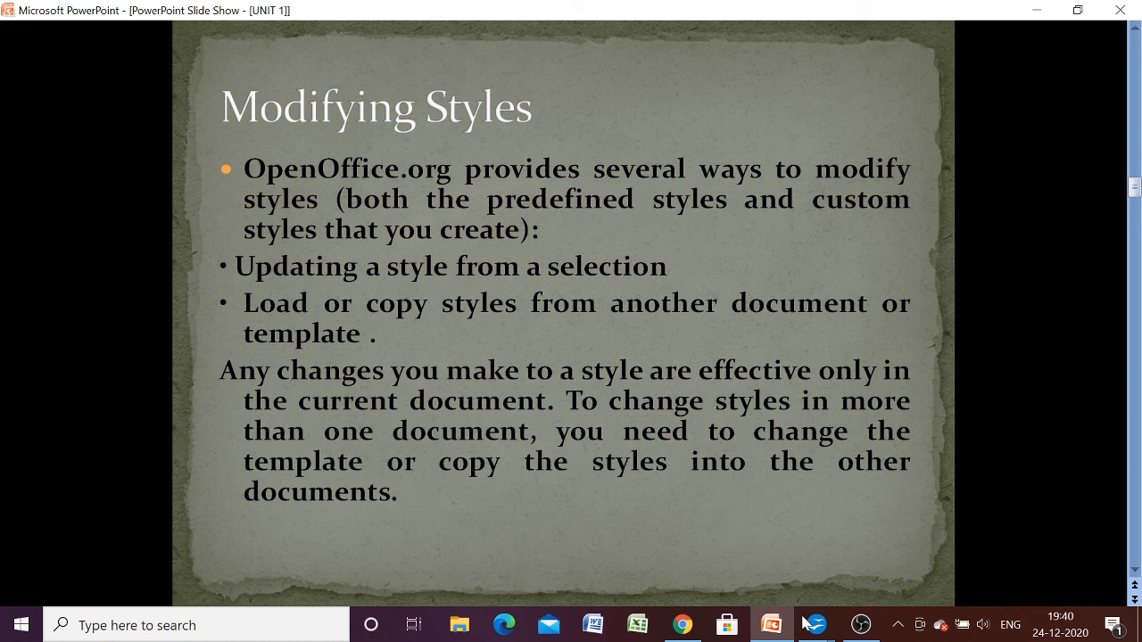
{"action": "mouse_move", "coordinate": [815, 629]}
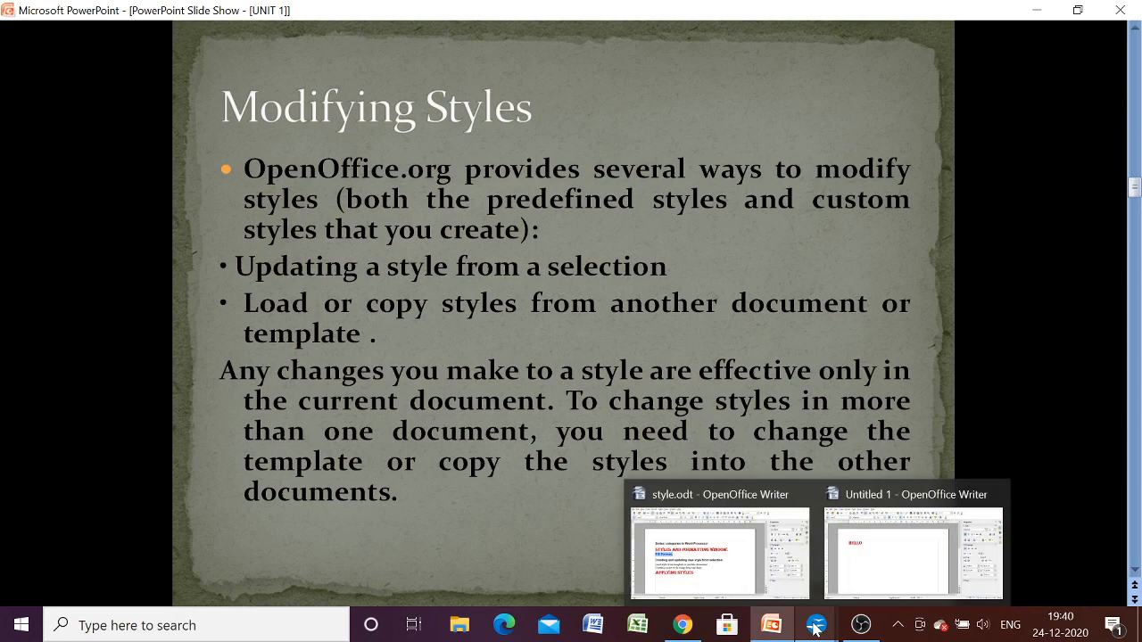
{"action": "left_click", "coordinate": [747, 563]}
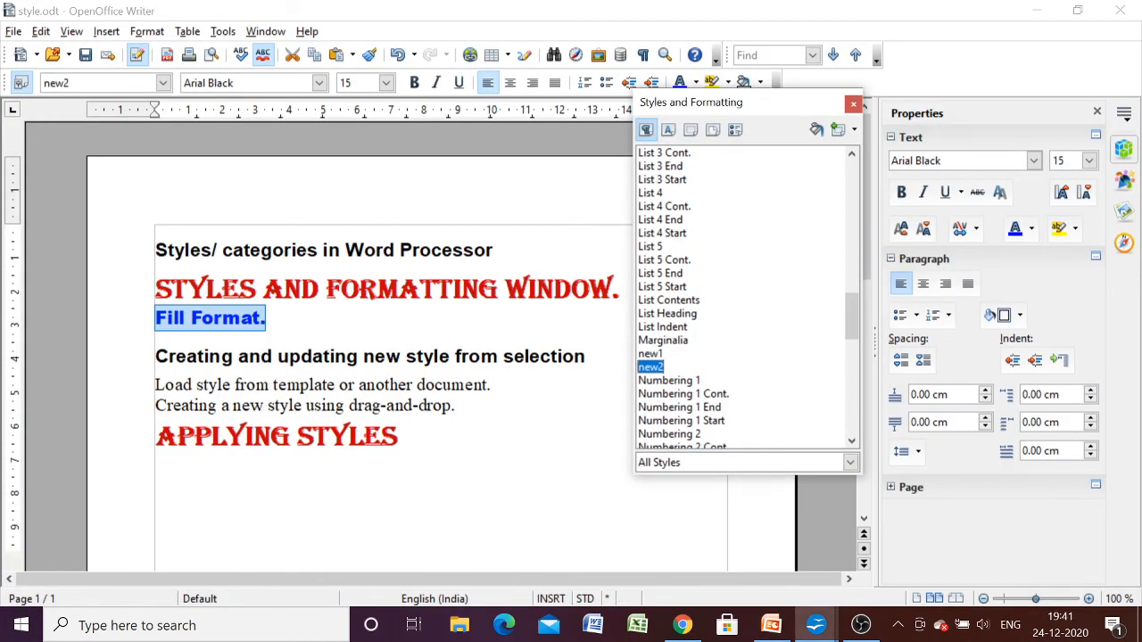
- Apply the Contents 10 style to the line "Load style from template or another document." and format it 14 pt bold
{"action": "left_click_drag", "start_coordinate": [495, 385], "coordinate": [156, 385]}
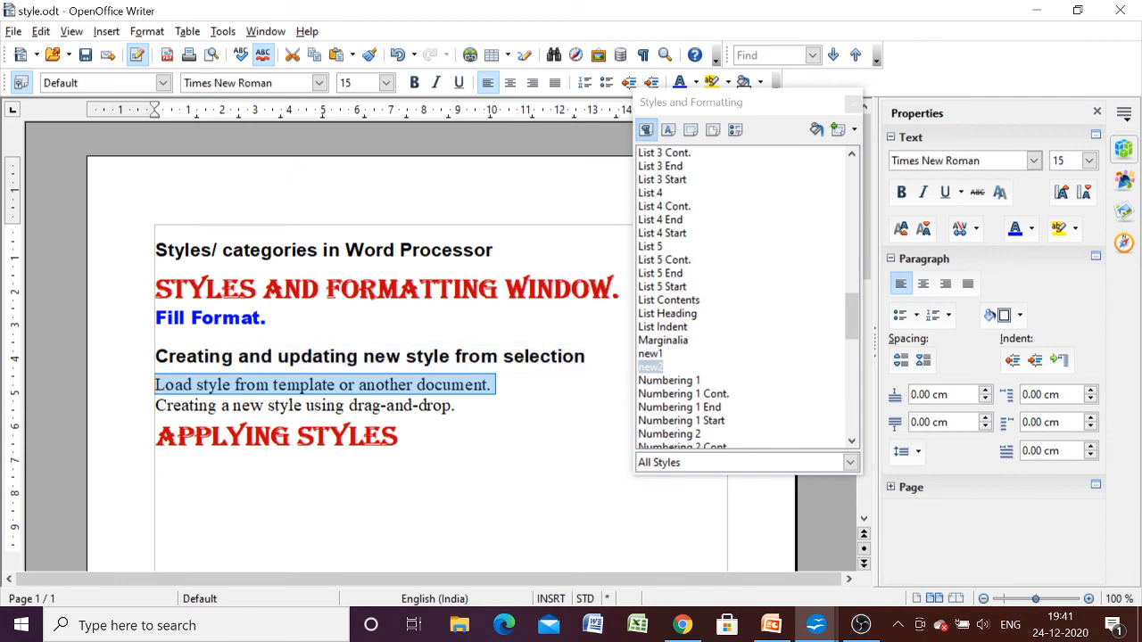
{"action": "double_click", "coordinate": [669, 234]}
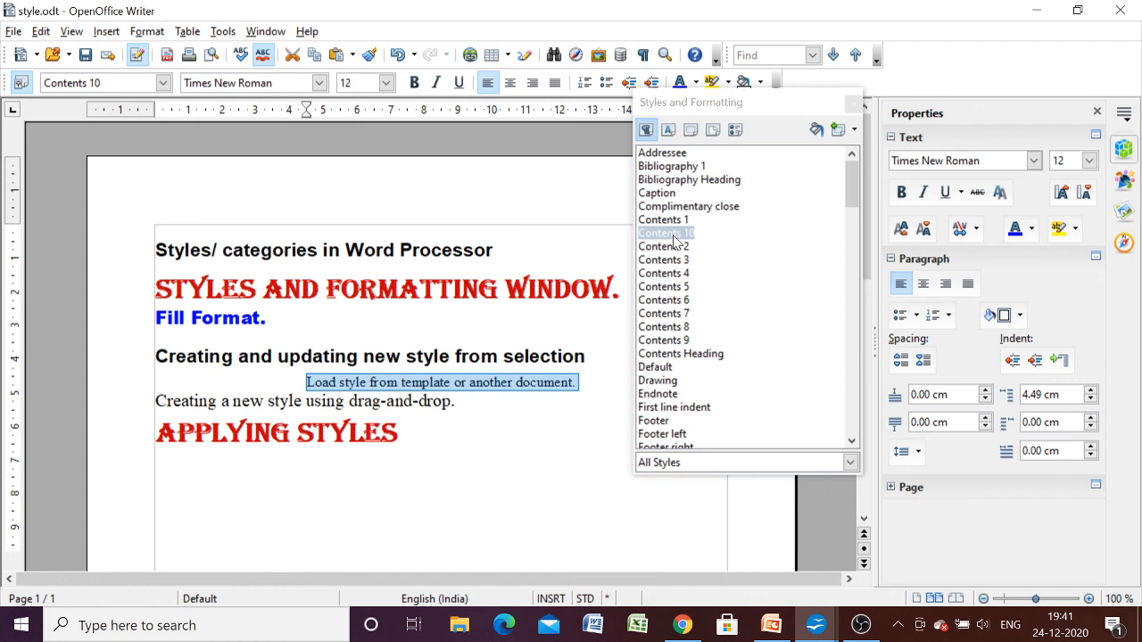
{"action": "left_click", "coordinate": [386, 83]}
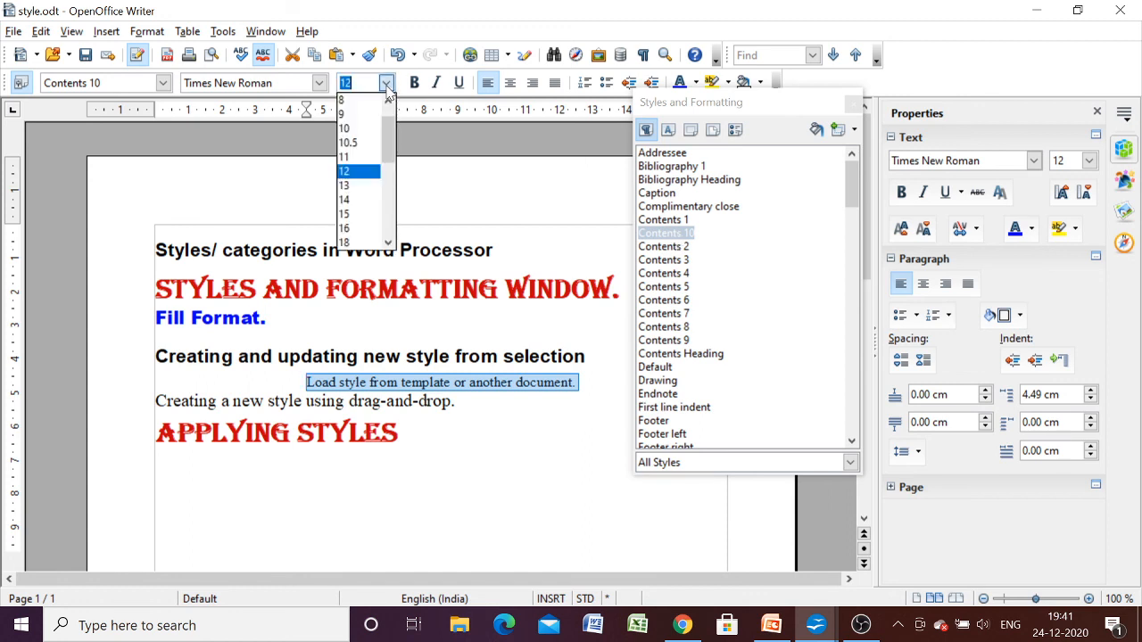
{"action": "left_click", "coordinate": [352, 199]}
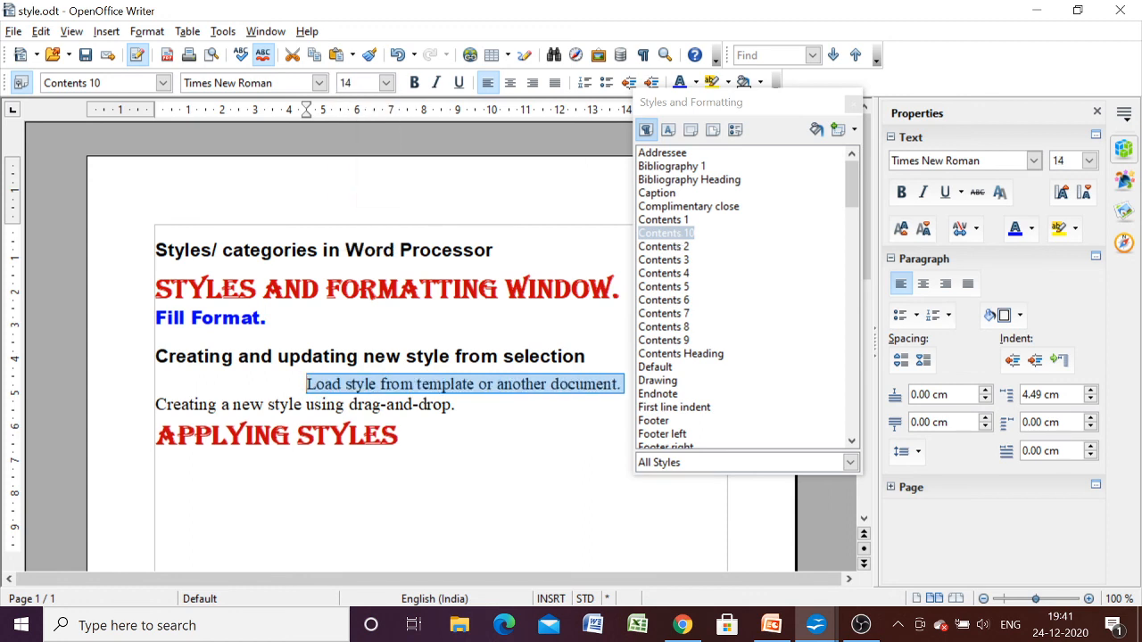
{"action": "left_click", "coordinate": [414, 83]}
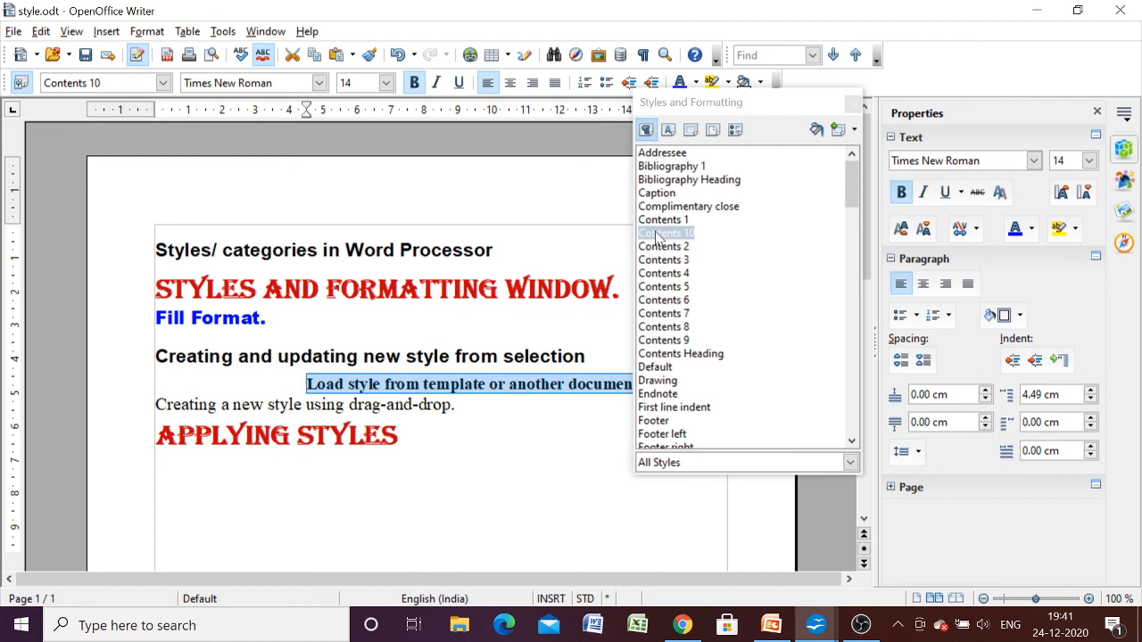
- Update the Contents 10 style from the selected line and apply it to the line "Creating a new style using drag-and-drop."
{"action": "left_click", "coordinate": [851, 130]}
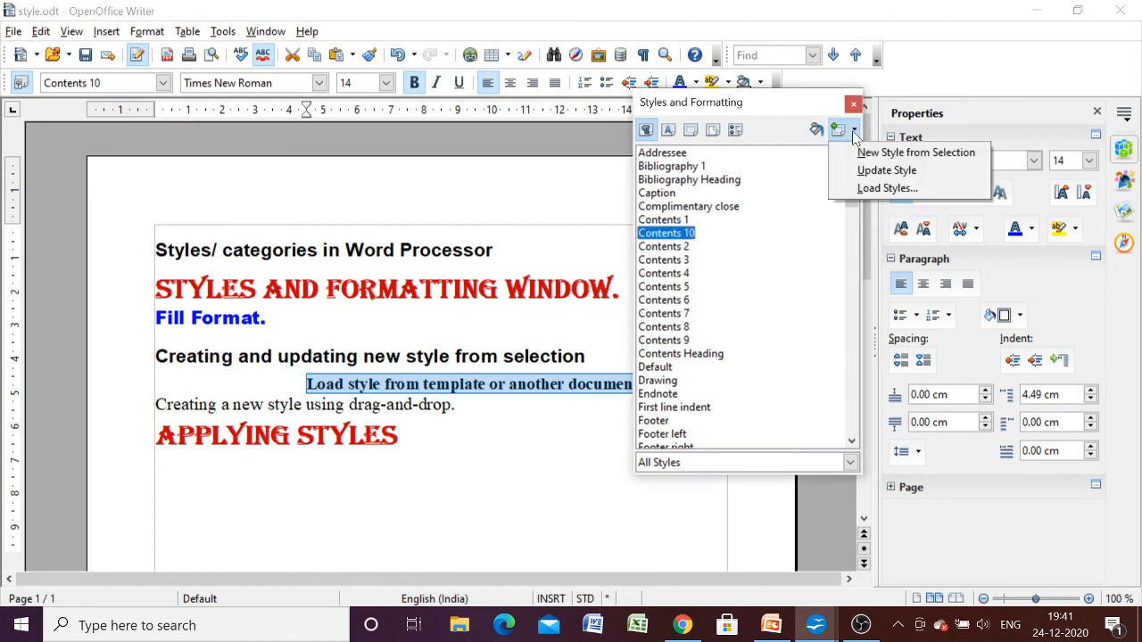
{"action": "left_click", "coordinate": [862, 171]}
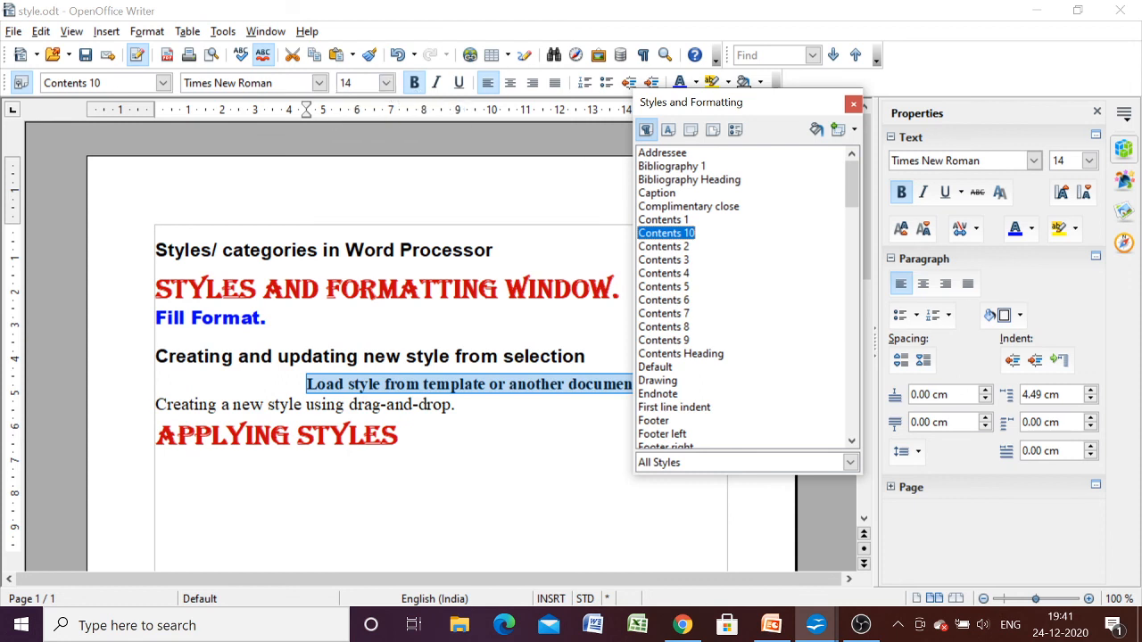
{"action": "left_click_drag", "start_coordinate": [456, 405], "coordinate": [153, 404]}
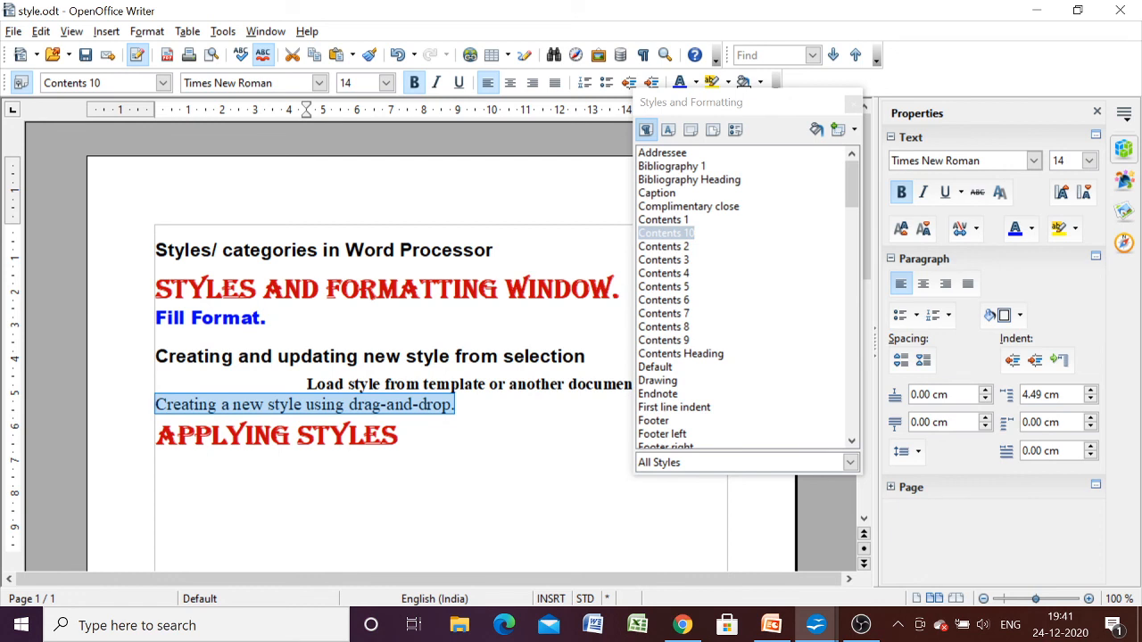
{"action": "double_click", "coordinate": [657, 234]}
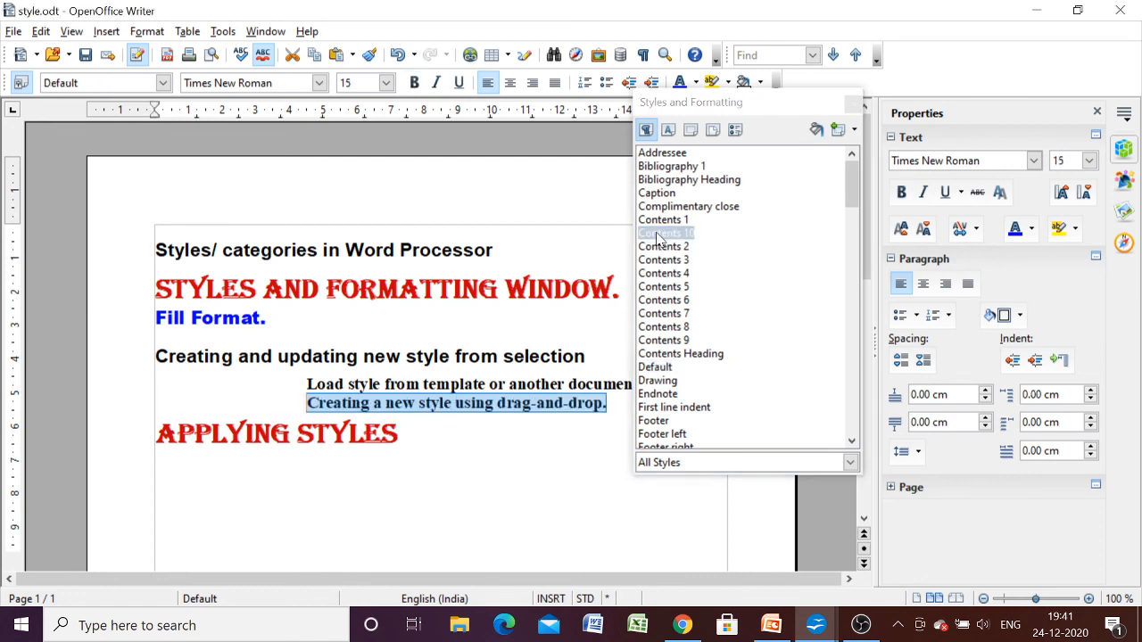